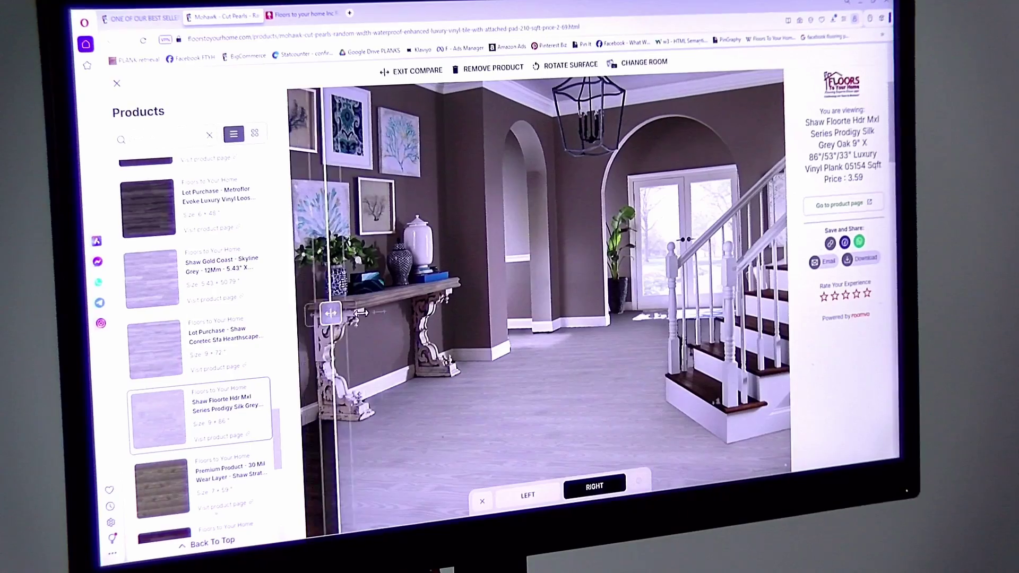
Step: Slide the entryway comparison divider right to show more dark floor beside the light grey Shaw plank
{"action": "left_click_drag", "start_coordinate": [298, 277], "coordinate": [294, 344]}
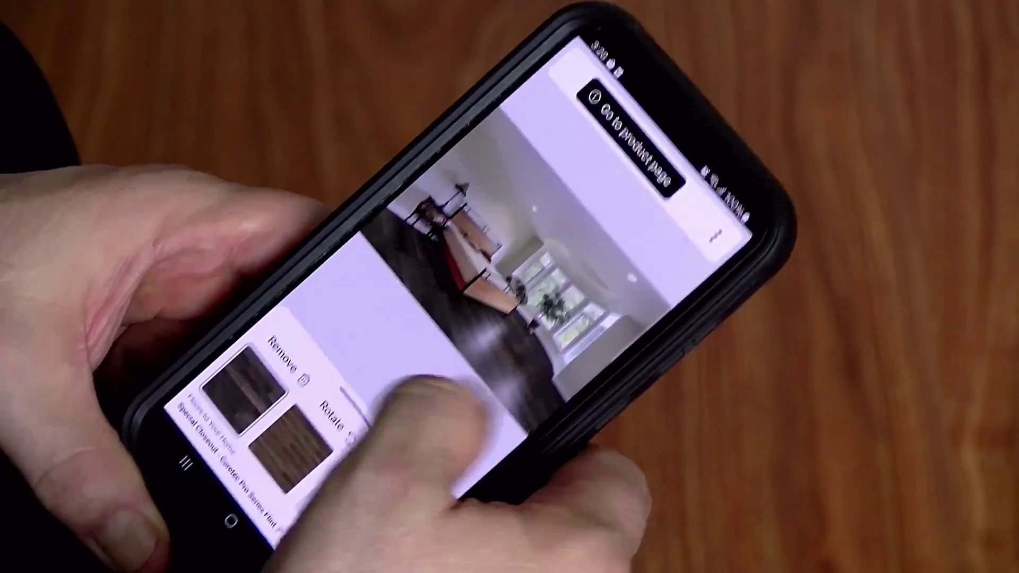
Step: On the phone, try the marble floor in the bedroom demo room, then switch to a wood floor
{"action": "left_click_drag", "start_coordinate": [403, 424], "coordinate": [340, 372]}
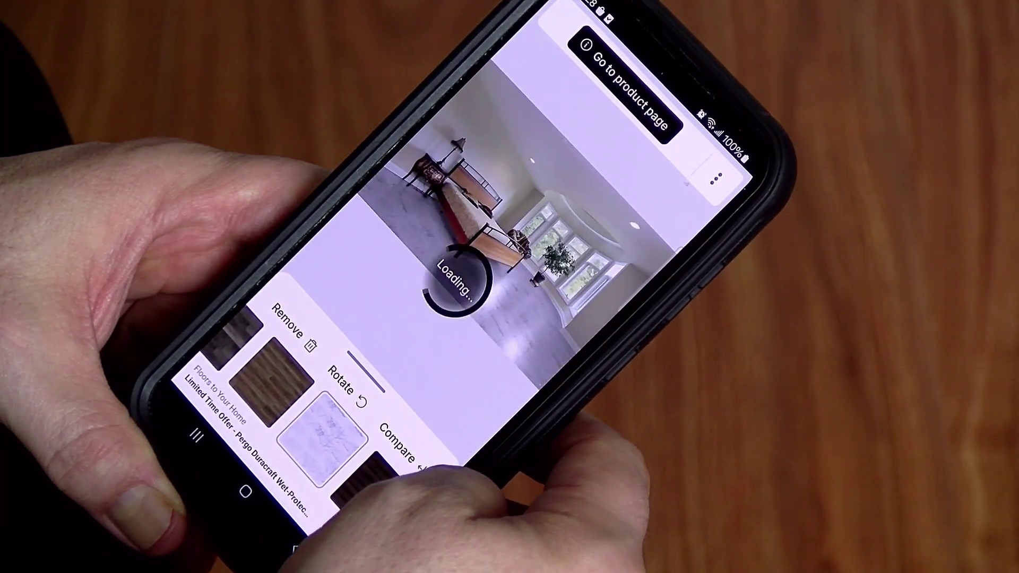
{"action": "left_click_drag", "start_coordinate": [444, 455], "coordinate": [251, 467]}
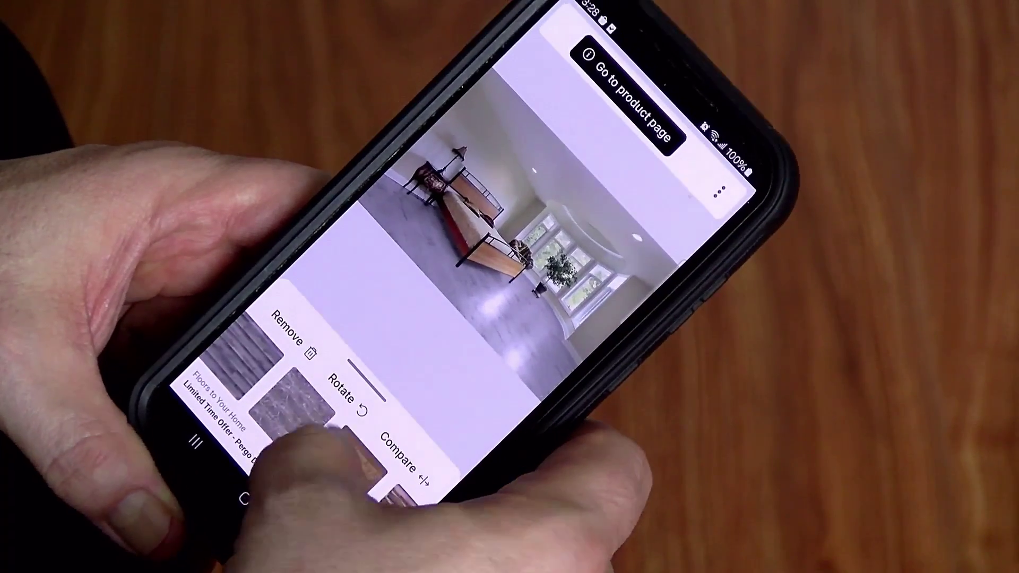
{"action": "left_click_drag", "start_coordinate": [298, 441], "coordinate": [228, 388]}
{"action": "left_click", "coordinate": [258, 361]}
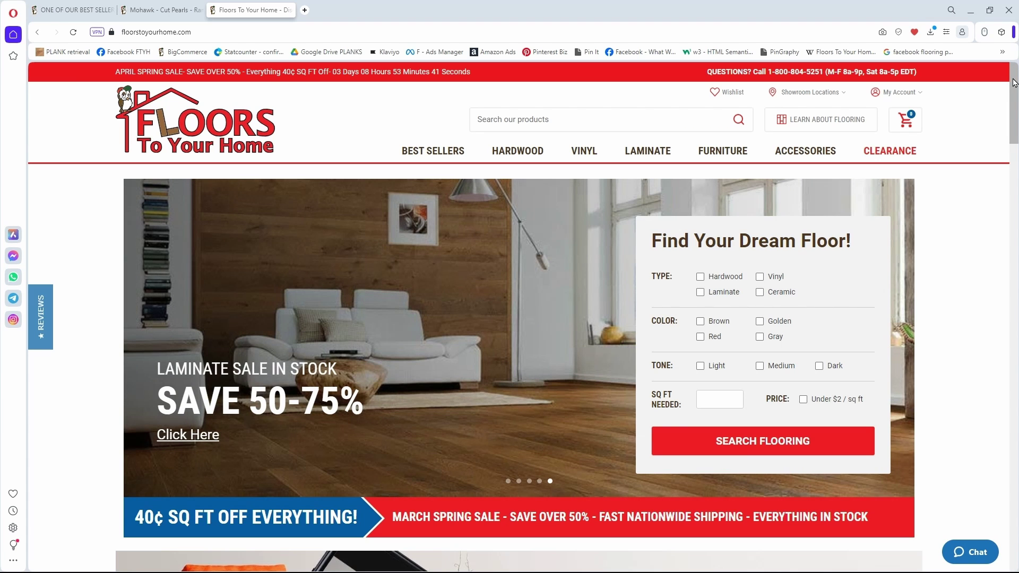
Step: Open the Picture Our Floors banner, then launch See This In My Room for Mohawk Cut Pearls
{"action": "scroll", "coordinate": [1015, 82], "scroll_direction": "down", "scroll_amount": 7}
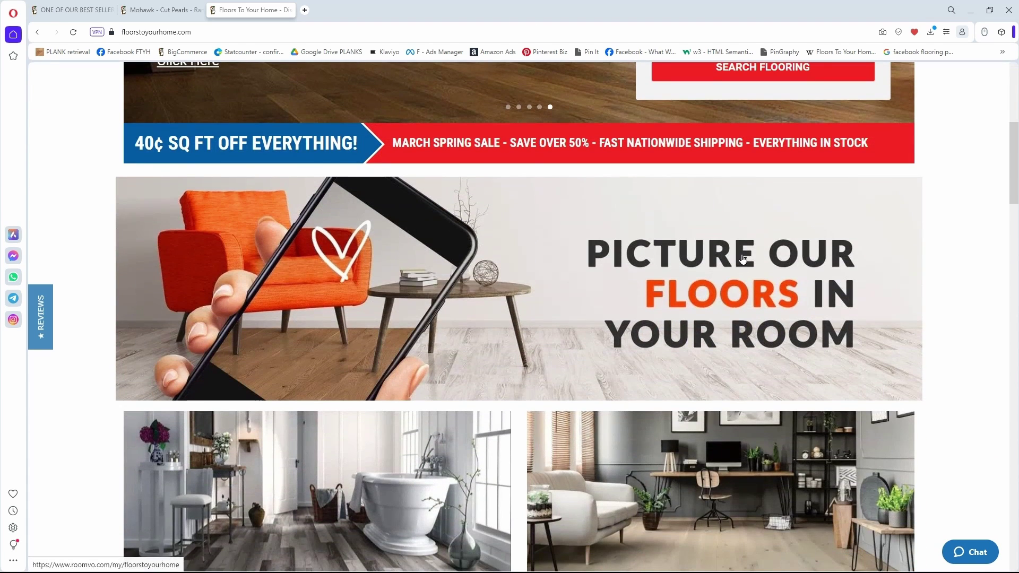
{"action": "left_click", "coordinate": [615, 276]}
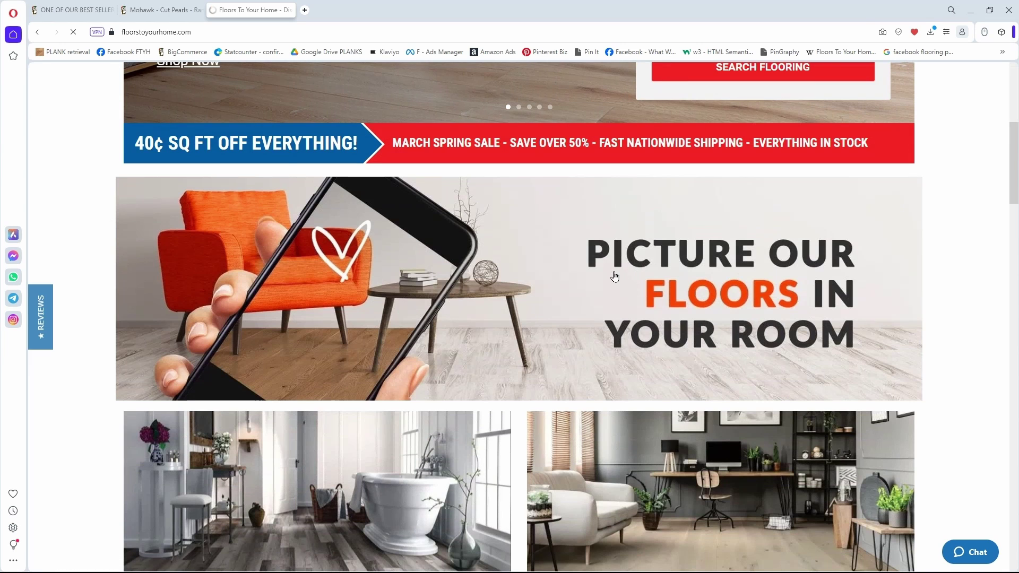
{"action": "left_click", "coordinate": [157, 11]}
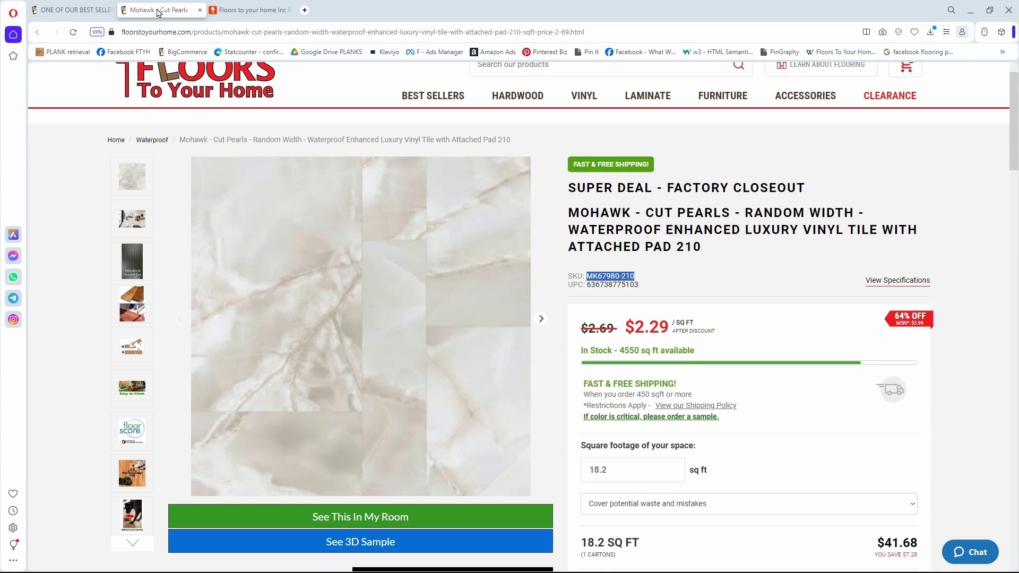
{"action": "left_click_drag", "start_coordinate": [1008, 126], "coordinate": [1014, 103]}
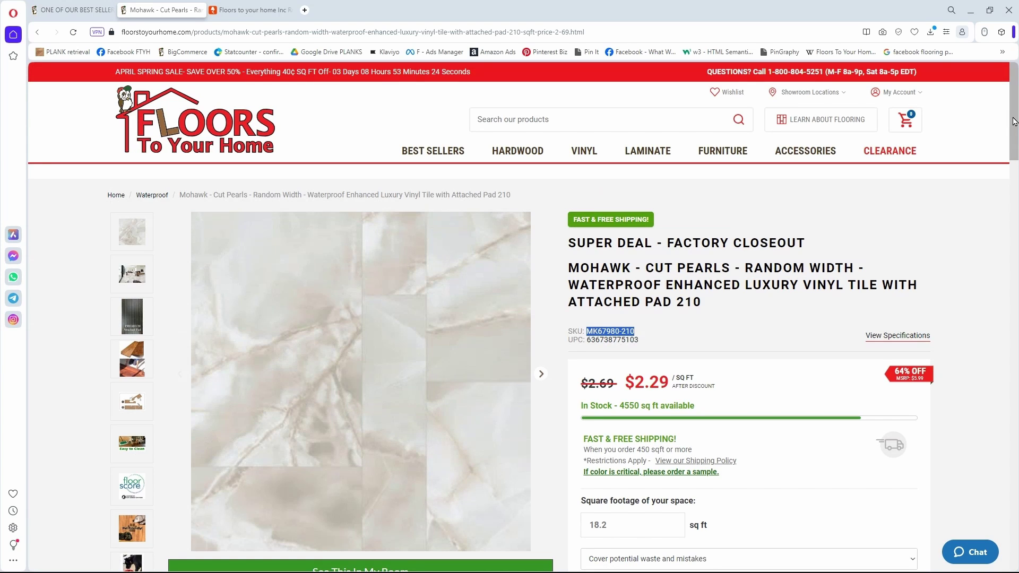
{"action": "scroll", "coordinate": [1015, 130], "scroll_direction": "down", "scroll_amount": 1}
{"action": "left_click_drag", "start_coordinate": [1018, 128], "coordinate": [1017, 132]}
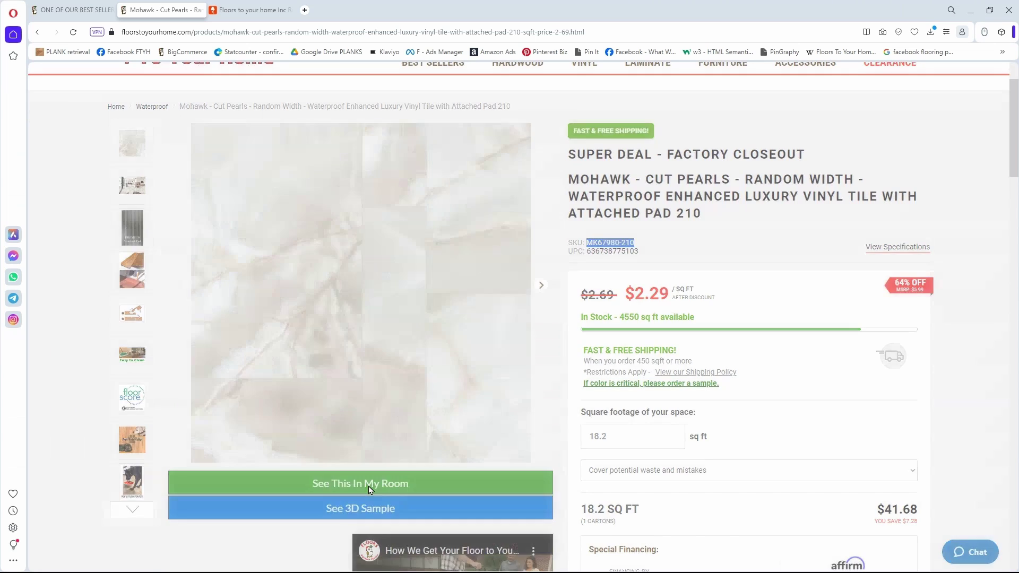
{"action": "left_click", "coordinate": [543, 391]}
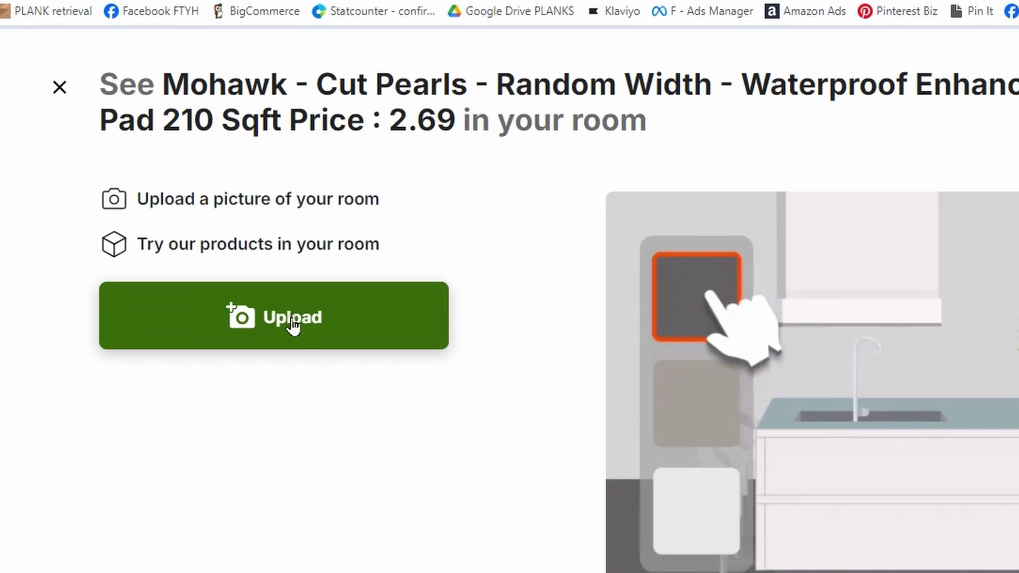
Step: Upload the American_Braly entryway-with-staircase photo as the room to visualize
{"action": "left_click", "coordinate": [203, 228]}
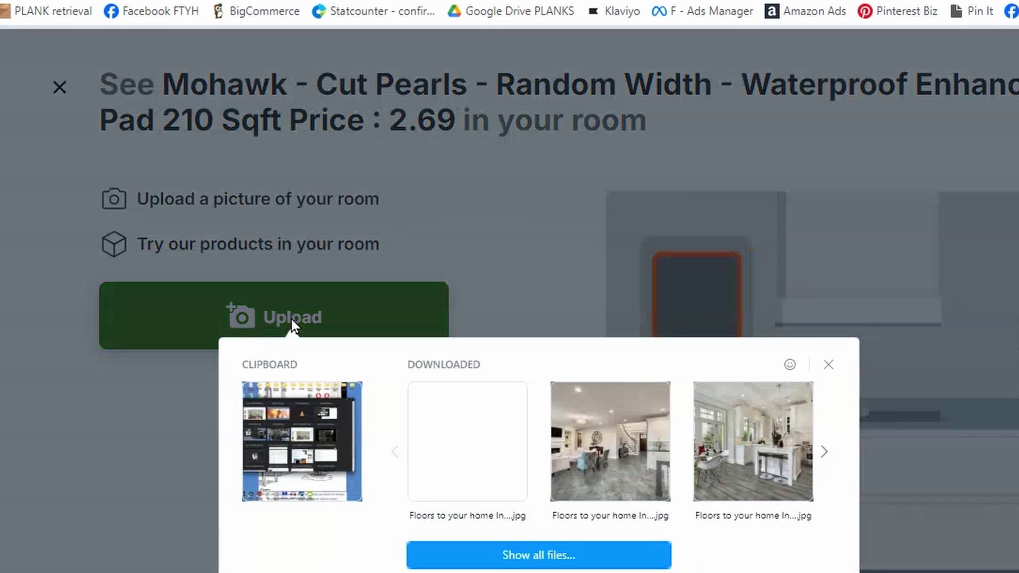
{"action": "left_click", "coordinate": [512, 558]}
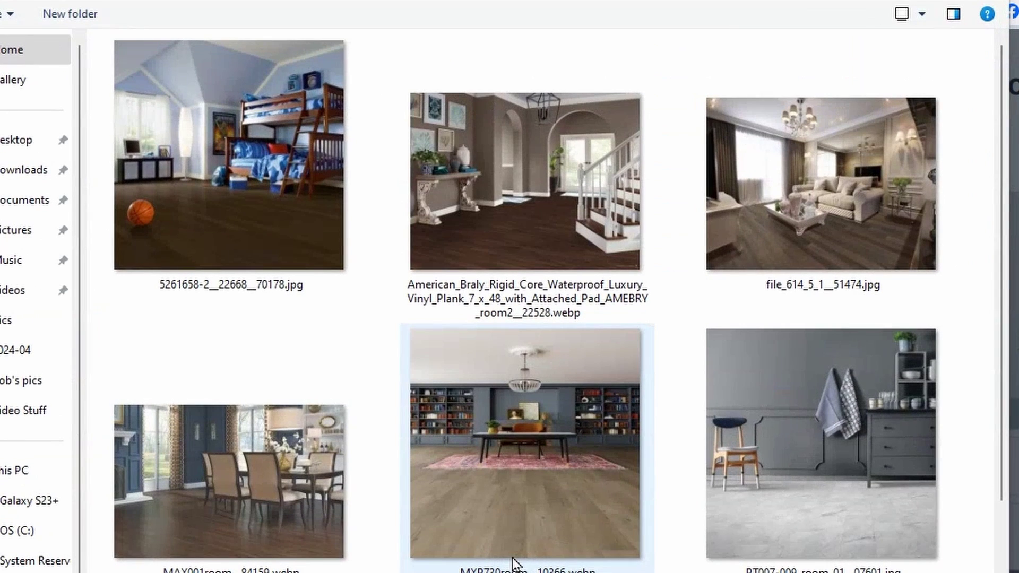
{"action": "left_click", "coordinate": [524, 206]}
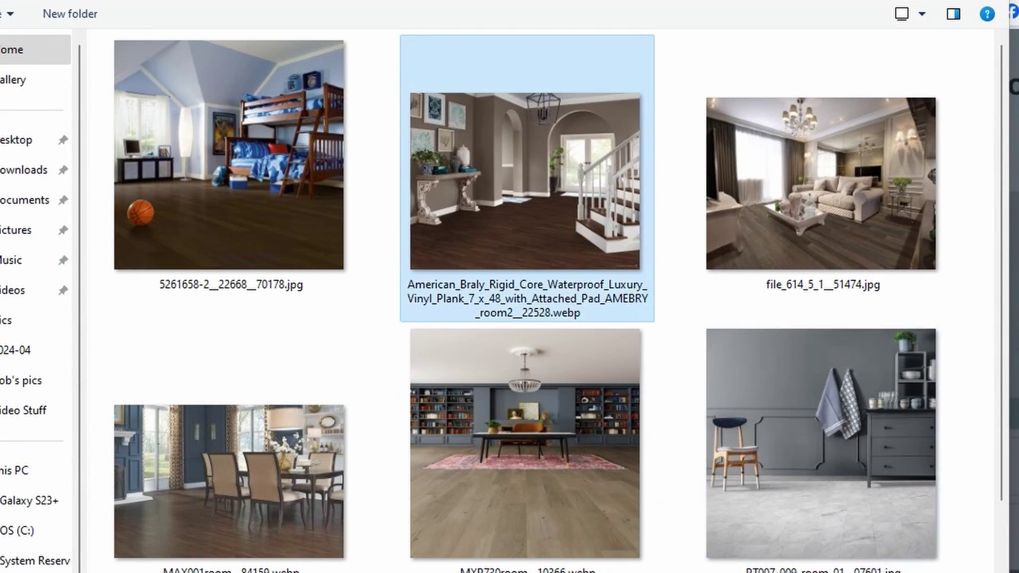
{"action": "key", "text": "Return"}
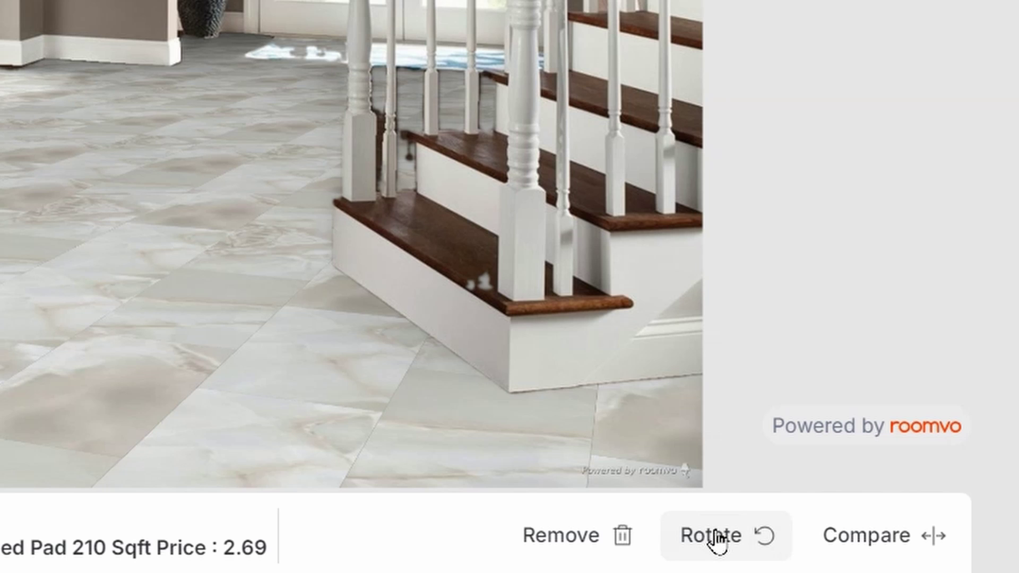
Step: Rotate the Cut Pearls tile layout on the entryway floor
{"action": "left_click", "coordinate": [719, 543]}
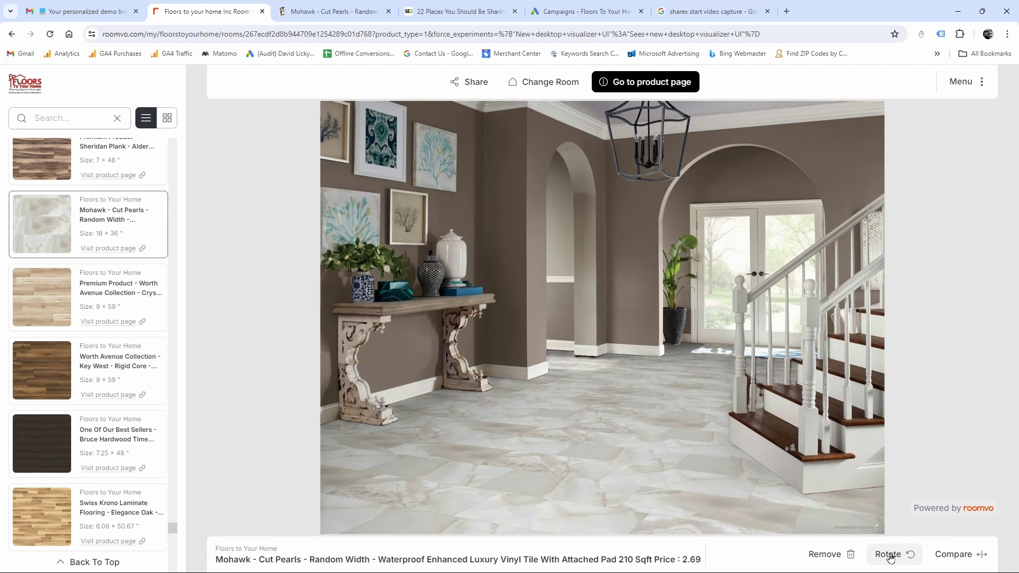
Step: Try Carrara Cotton, then apply Mullican Great Lakes Maple Macchiato hardwood and rotate its planks
{"action": "left_click", "coordinate": [888, 554]}
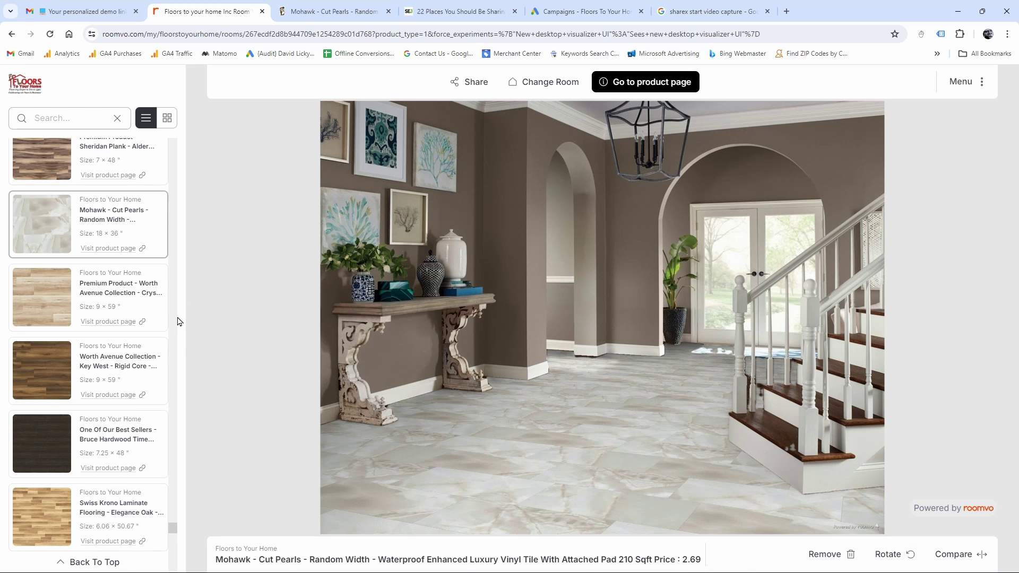
{"action": "left_click_drag", "start_coordinate": [172, 534], "coordinate": [174, 571]}
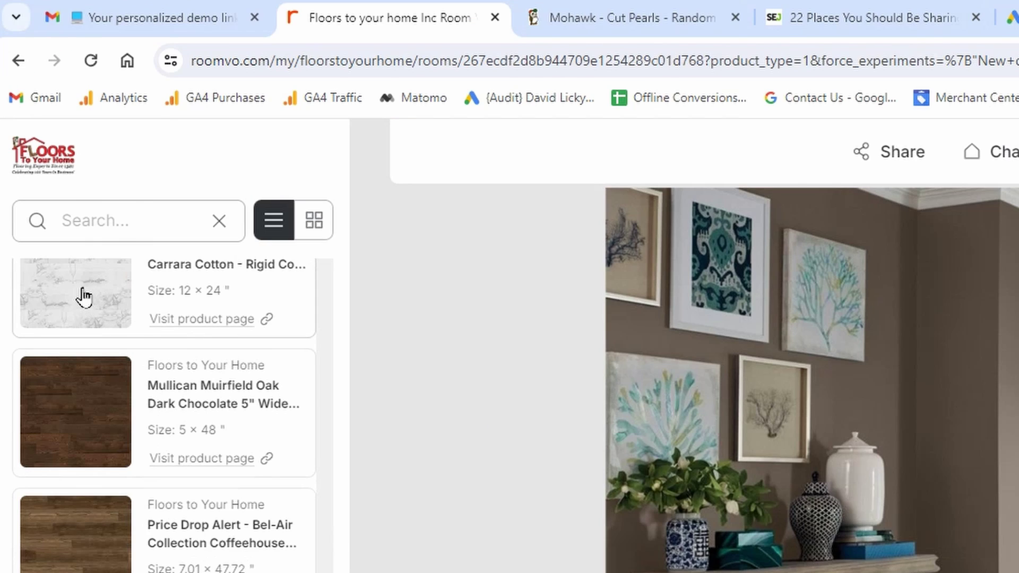
{"action": "left_click", "coordinate": [47, 156]}
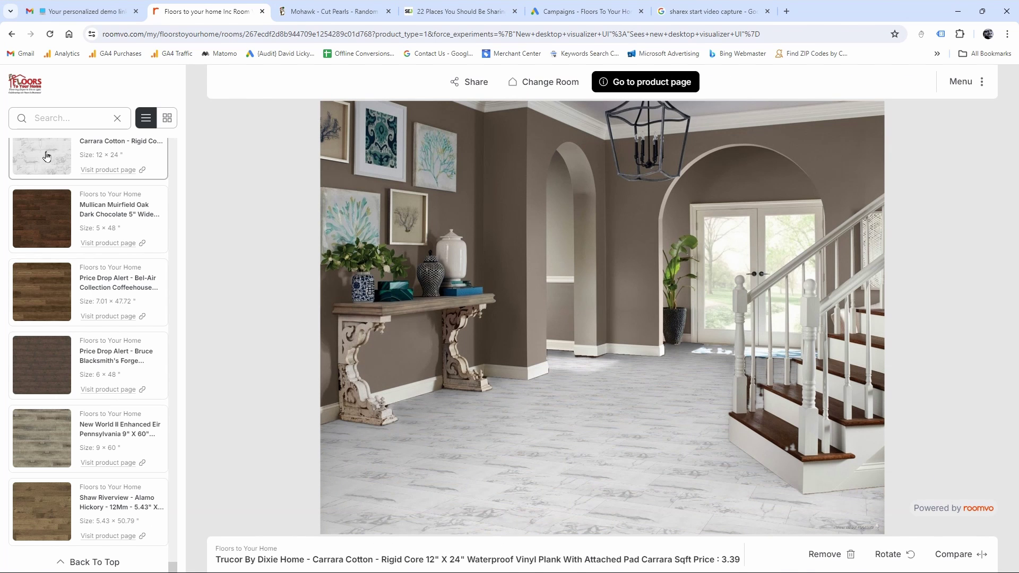
{"action": "left_click", "coordinate": [43, 219]}
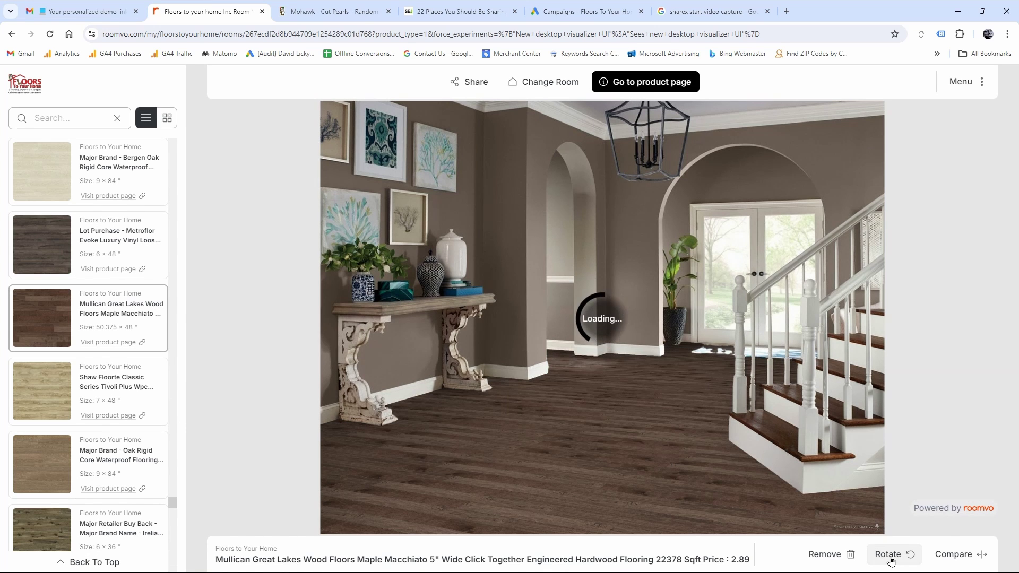
{"action": "left_click", "coordinate": [891, 555]}
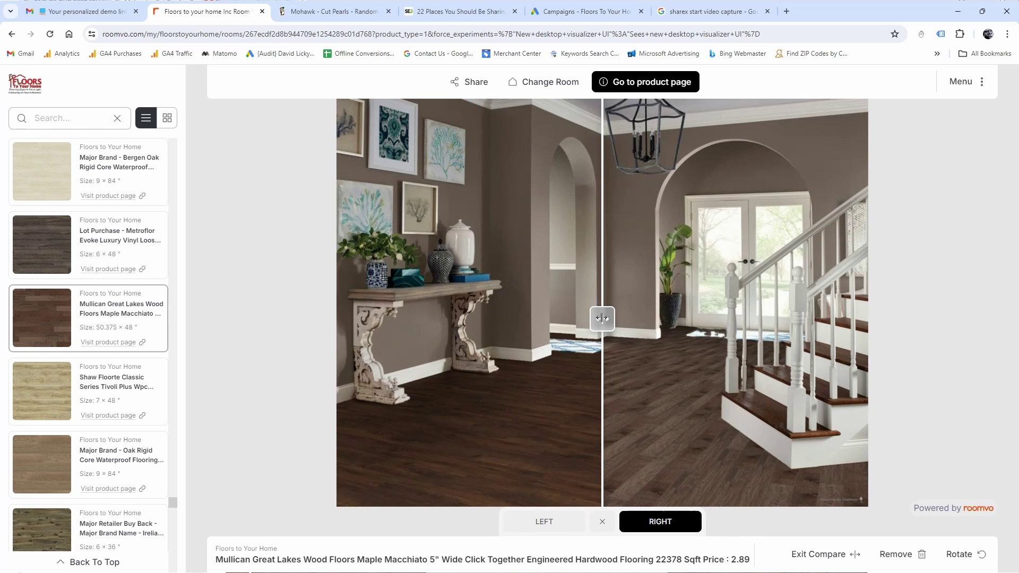
Step: Compare the dark Mullican wood with Bergen Oak, sliding the divider so Bergen Oak fills most of the room
{"action": "left_click_drag", "start_coordinate": [602, 318], "coordinate": [611, 339]}
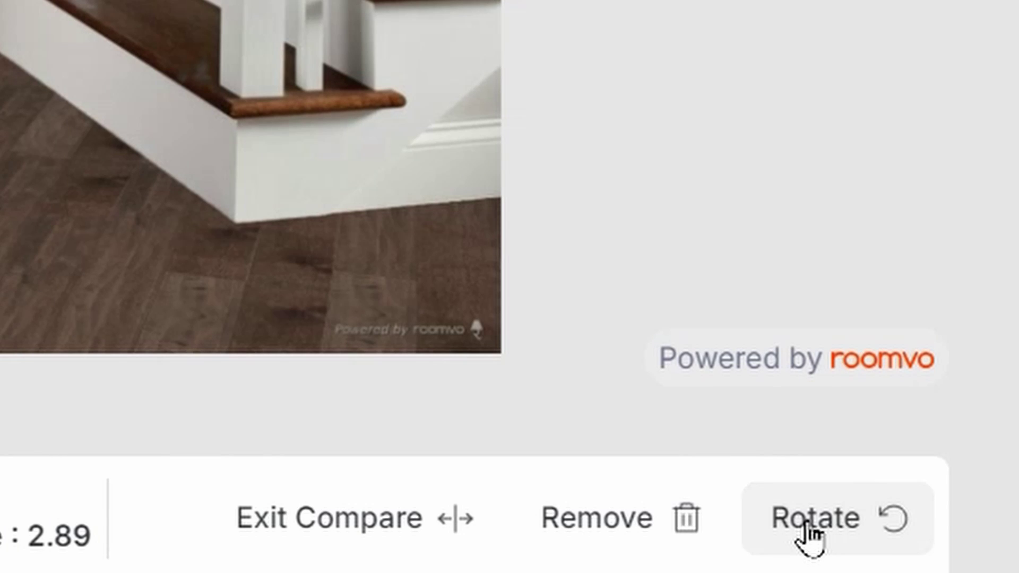
{"action": "left_click", "coordinate": [807, 526]}
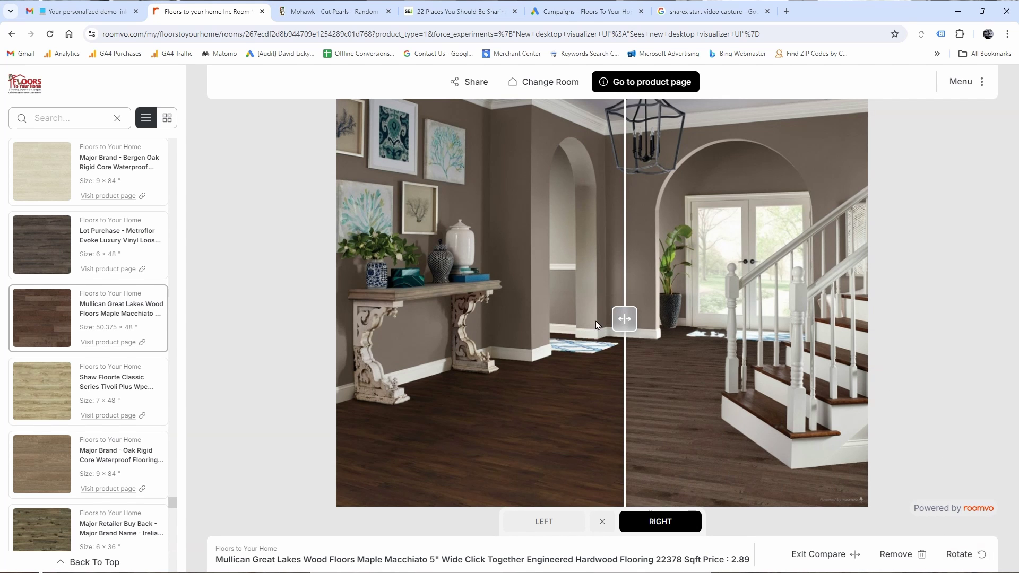
{"action": "mouse_move", "coordinate": [624, 317]}
{"action": "left_mouse_down"}
{"action": "mouse_move", "coordinate": [327, 320]}
{"action": "mouse_move", "coordinate": [863, 321]}
{"action": "mouse_move", "coordinate": [495, 336]}
{"action": "mouse_move", "coordinate": [621, 318]}
{"action": "left_mouse_up"}
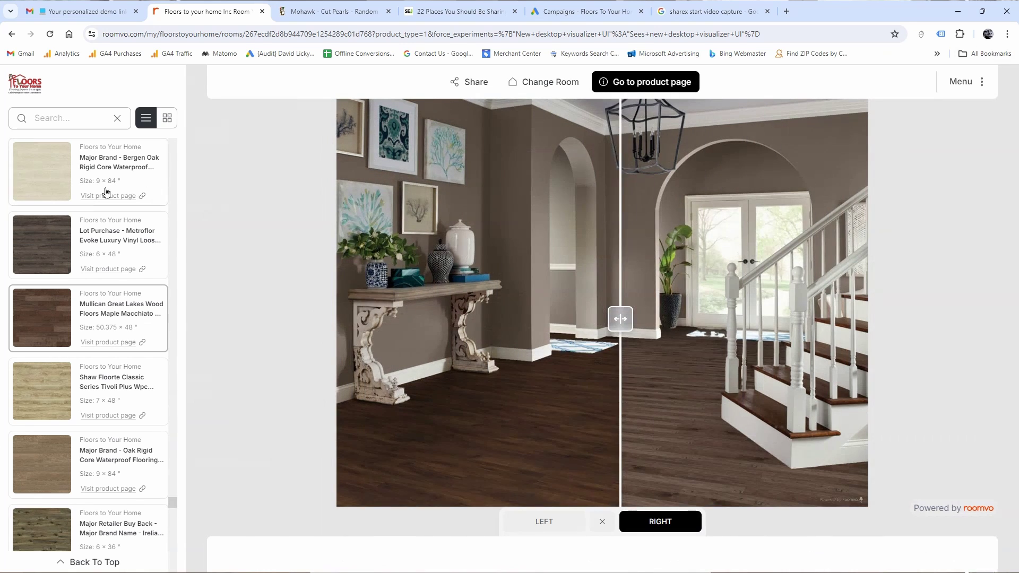
{"action": "left_click", "coordinate": [49, 176]}
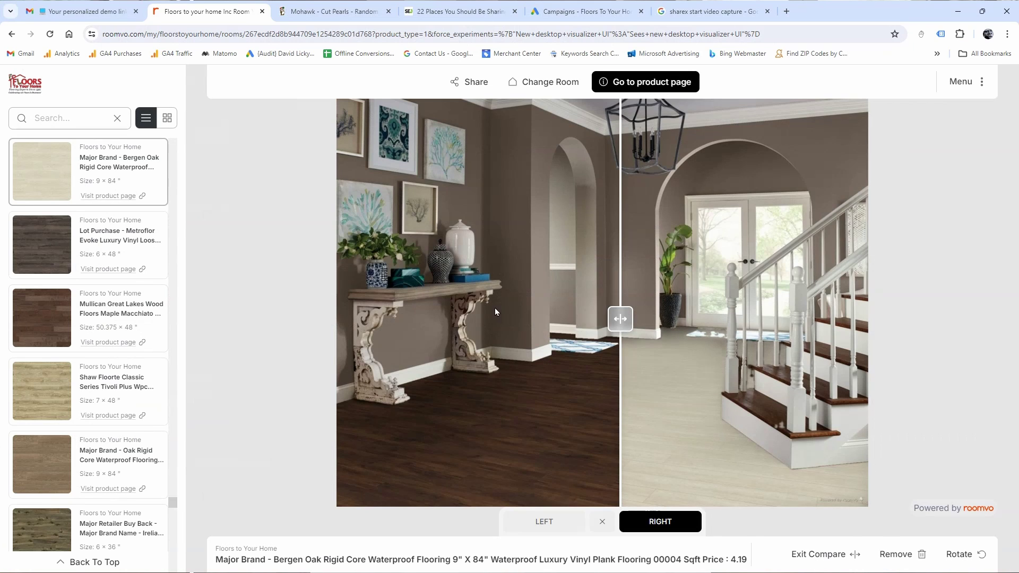
{"action": "left_click_drag", "start_coordinate": [630, 325], "coordinate": [351, 319]}
Step: Search the floor catalogue for 'white' and browse the results
{"action": "scroll", "coordinate": [91, 159], "scroll_direction": "up", "scroll_amount": 10}
{"action": "left_click", "coordinate": [35, 117]}
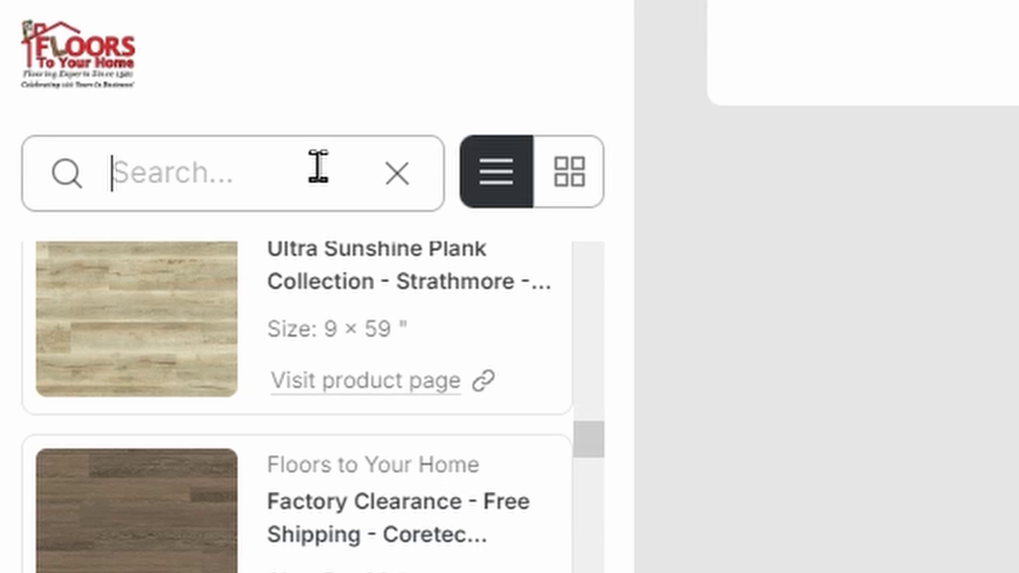
{"action": "type", "text": "white"}
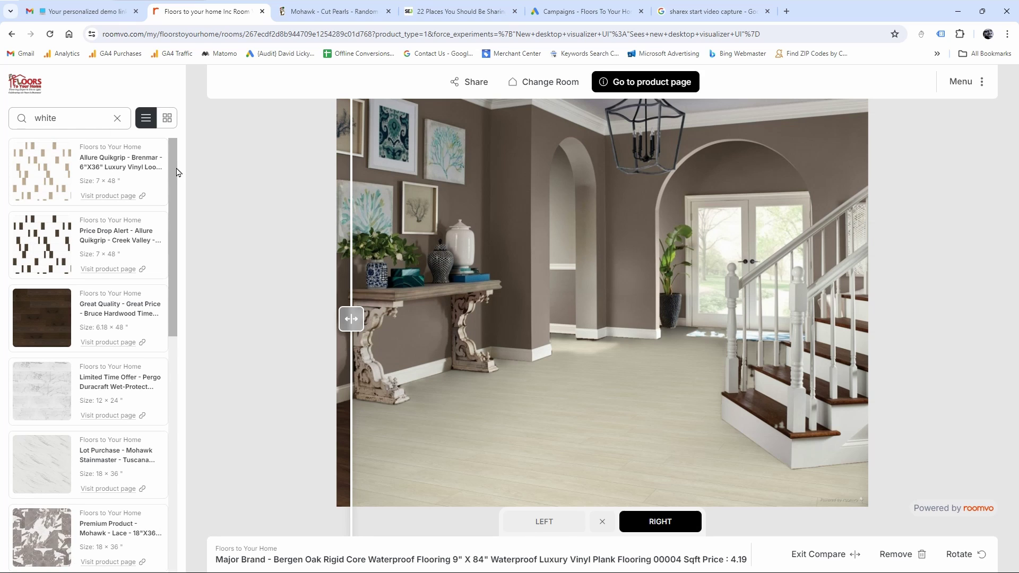
{"action": "left_click_drag", "start_coordinate": [177, 172], "coordinate": [181, 226]}
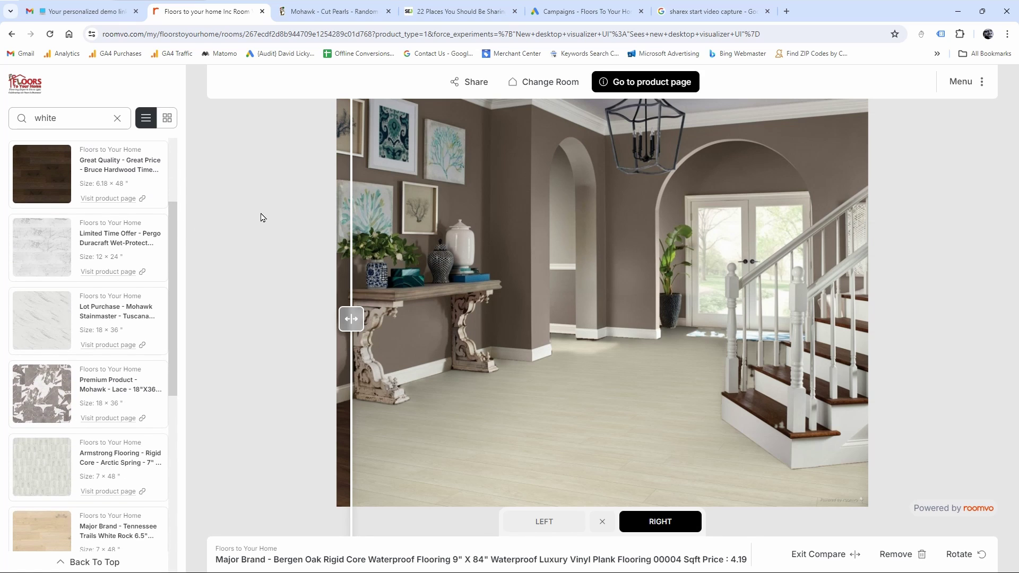
Step: Replace the search term with 'waterproof' and scroll through the matching floors
{"action": "scroll", "coordinate": [181, 244], "scroll_direction": "up", "scroll_amount": 3}
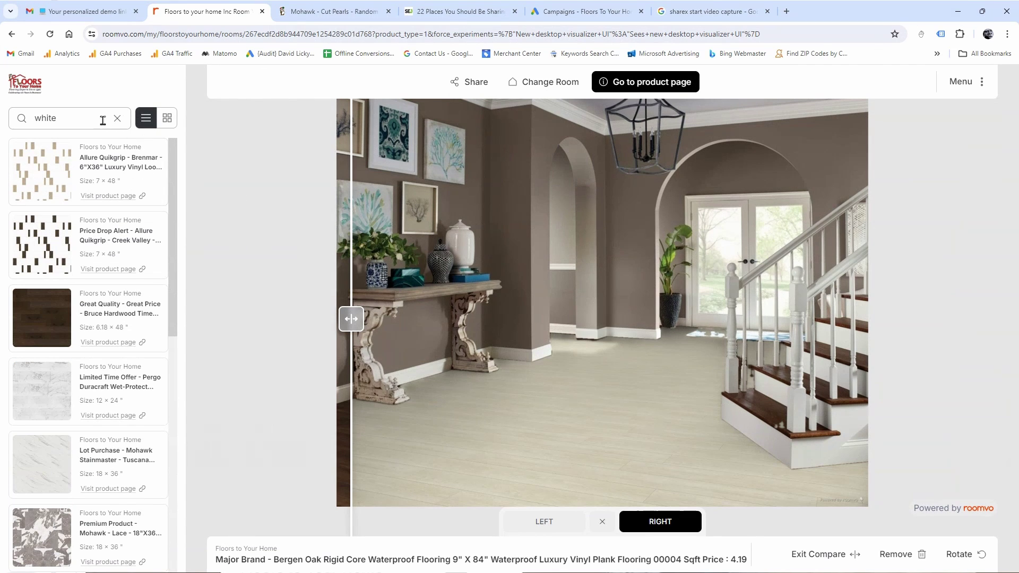
{"action": "left_click_drag", "start_coordinate": [87, 120], "coordinate": [14, 118]}
{"action": "type", "text": "waterproof"}
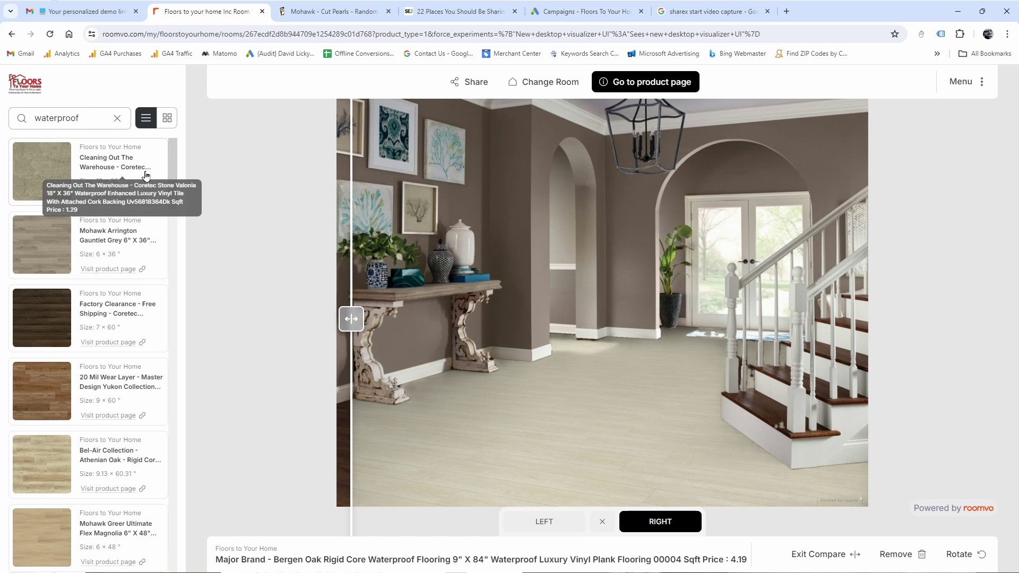
{"action": "left_click_drag", "start_coordinate": [171, 159], "coordinate": [180, 541]}
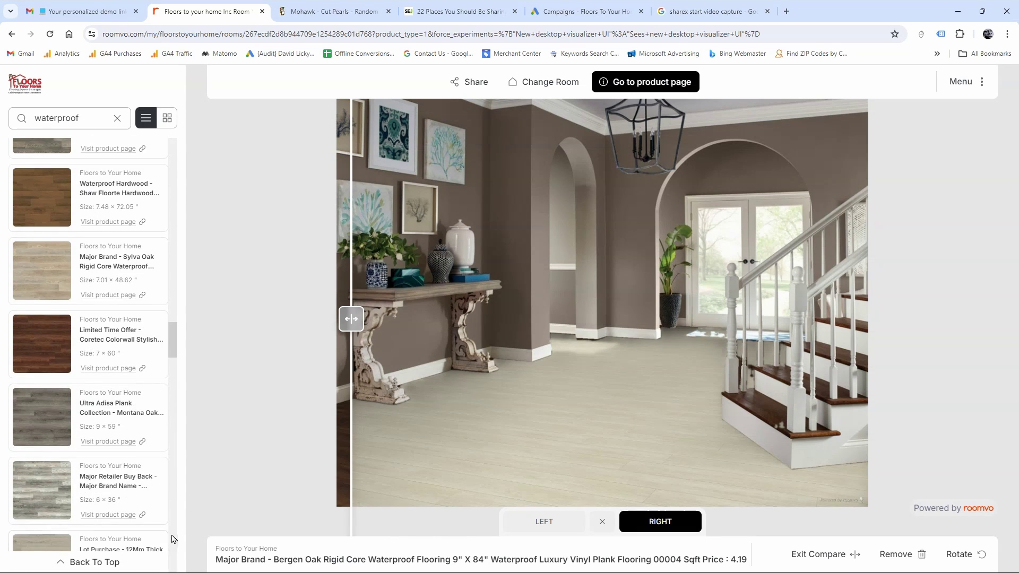
{"action": "left_click_drag", "start_coordinate": [171, 345], "coordinate": [168, 552]}
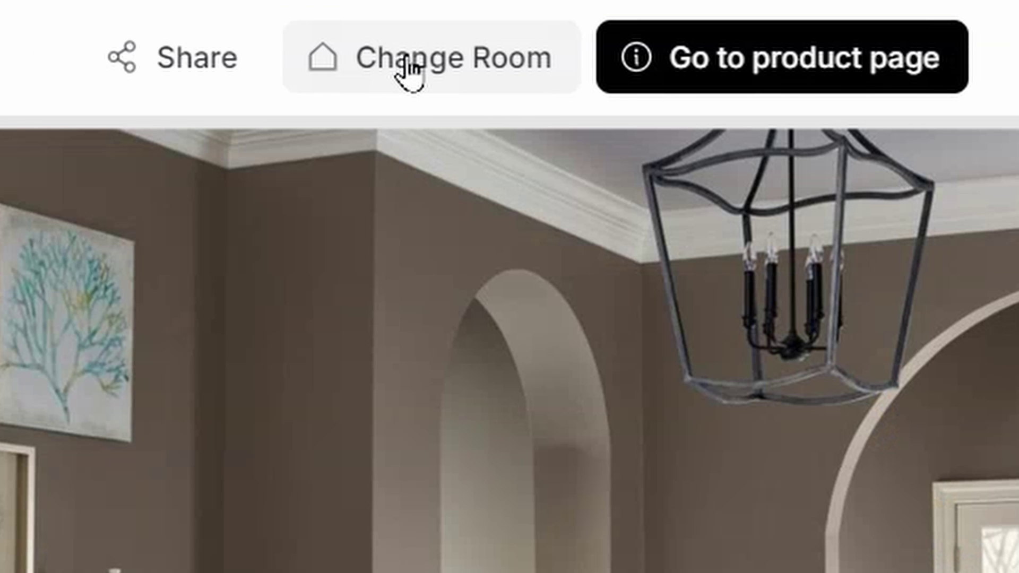
Step: Show the Athenian Oak vinyl plank in the Bedroom demo room with the planks rotated
{"action": "left_click", "coordinate": [410, 74]}
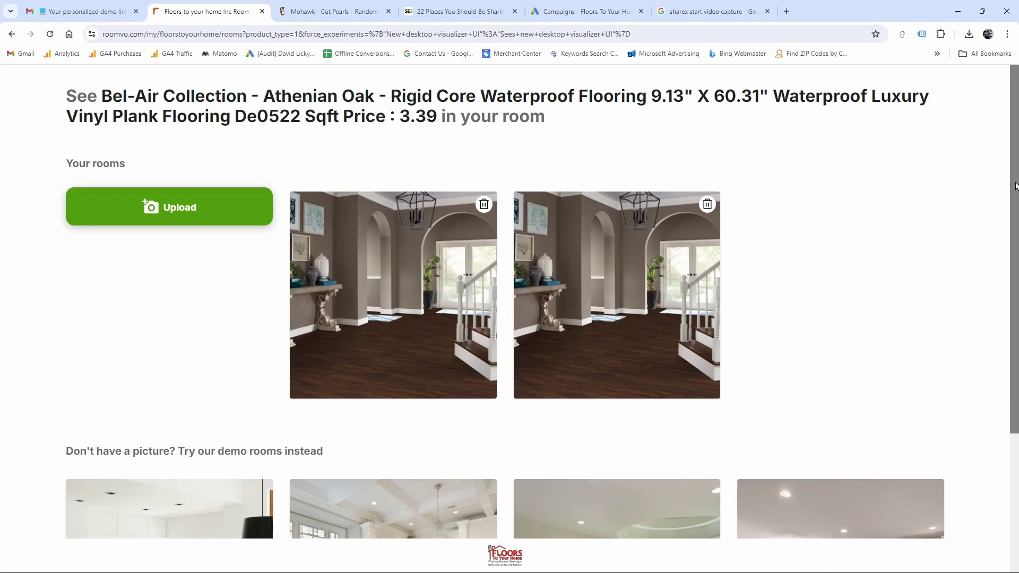
{"action": "scroll", "coordinate": [1017, 395], "scroll_direction": "down", "scroll_amount": 4}
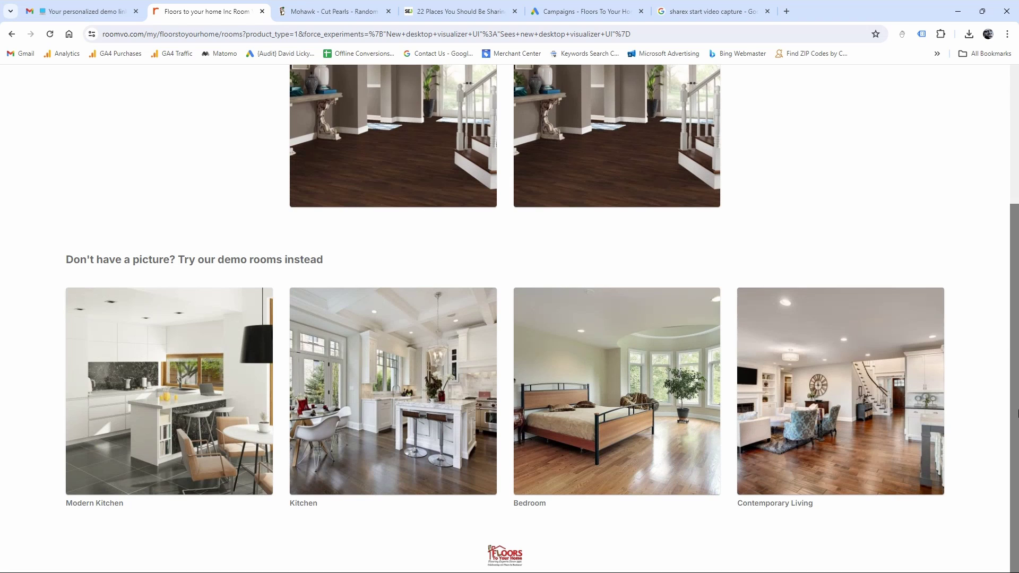
{"action": "left_click", "coordinate": [664, 452]}
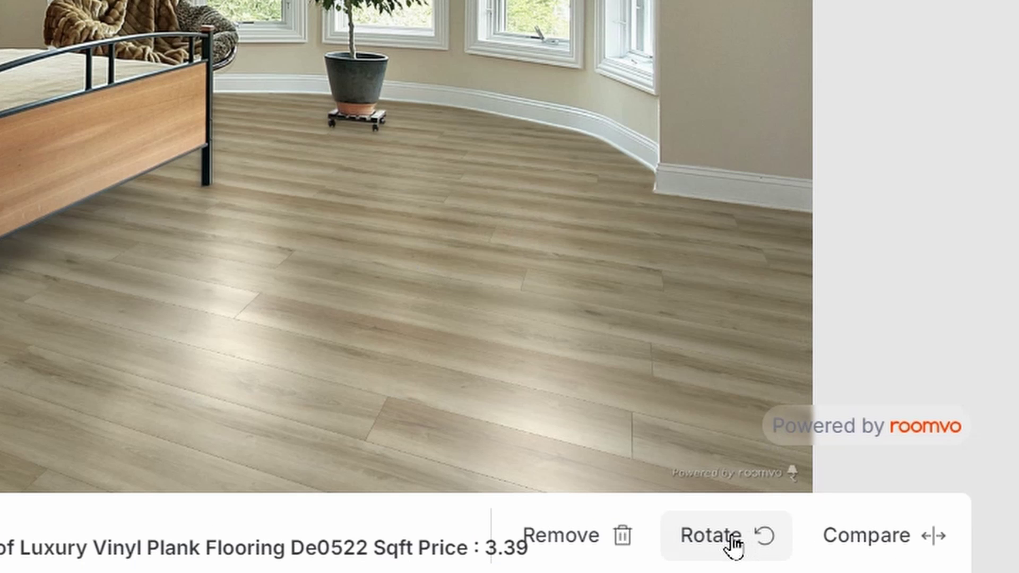
{"action": "left_click", "coordinate": [897, 556]}
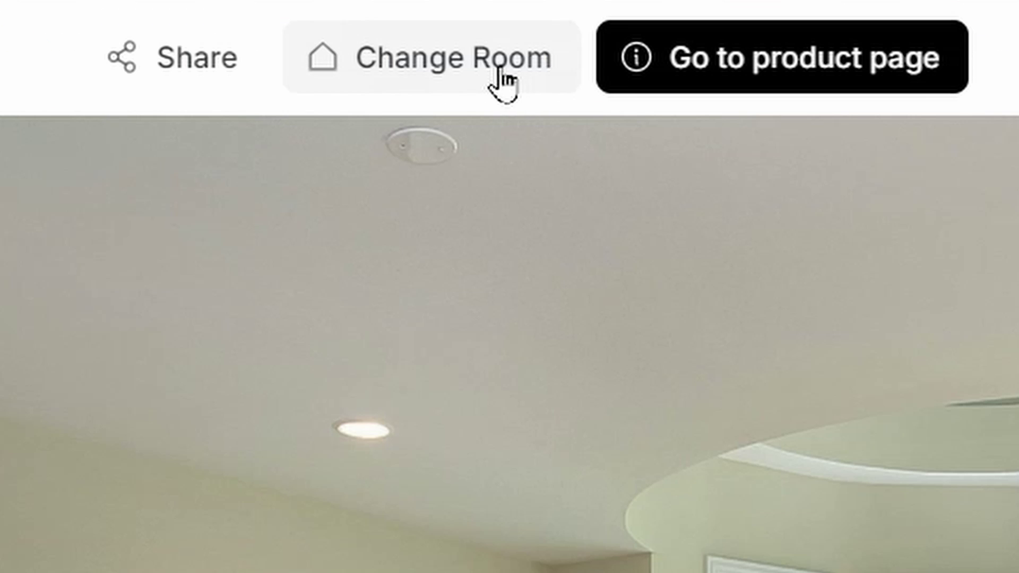
Step: Show the Silk Grey Oak plank in the Kitchen demo room and close the Mohawk Cut Pearls tab
{"action": "left_click", "coordinate": [564, 88]}
{"action": "scroll", "coordinate": [1011, 121], "scroll_direction": "down", "scroll_amount": 3}
{"action": "left_click", "coordinate": [419, 410]}
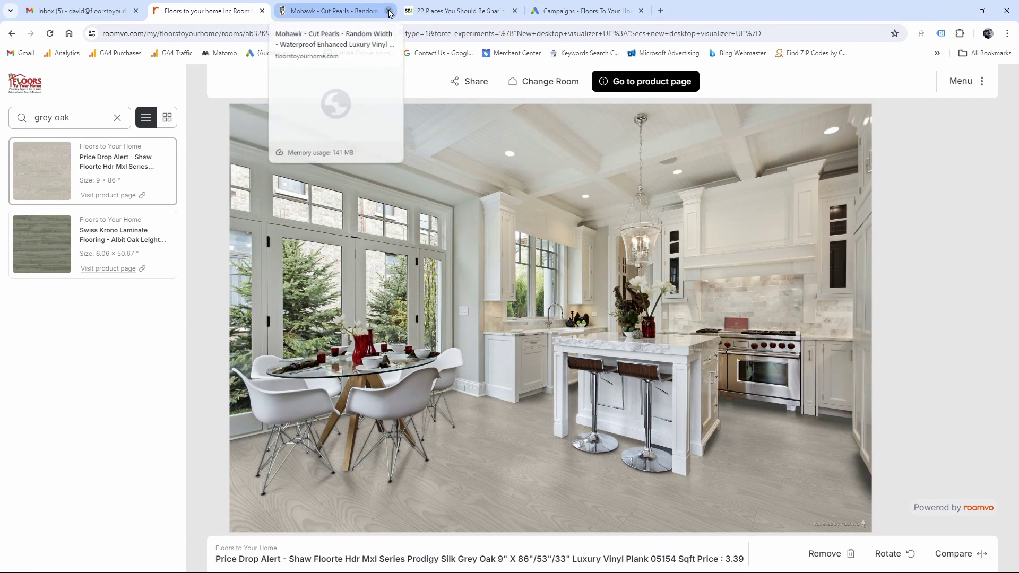
{"action": "left_click", "coordinate": [388, 11]}
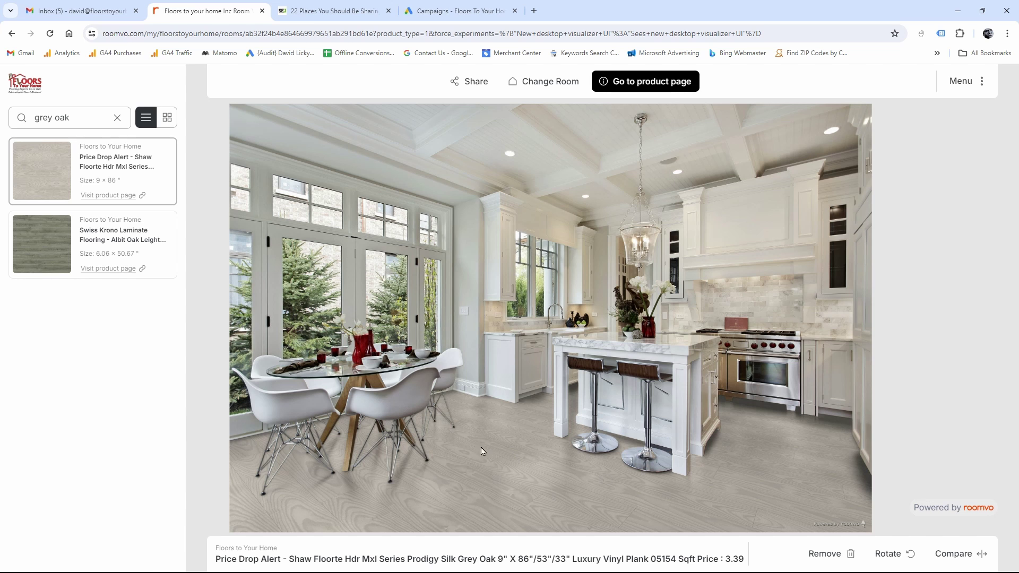
Step: Raise the Chrome page zoom, bring it back down, and dismiss the browser menu
{"action": "left_click", "coordinate": [1007, 33]}
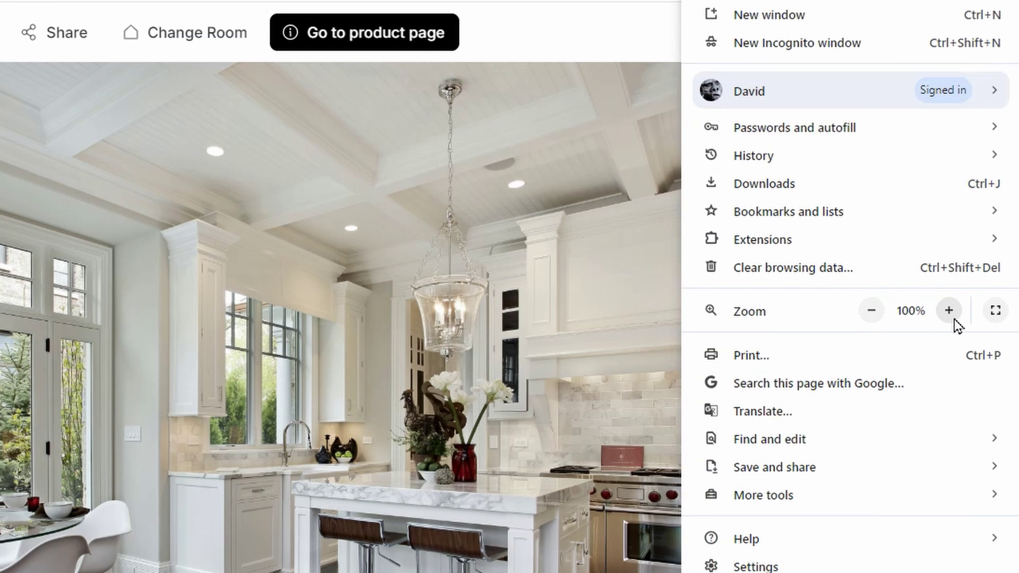
{"action": "left_click", "coordinate": [949, 311]}
{"action": "left_click", "coordinate": [949, 311]}
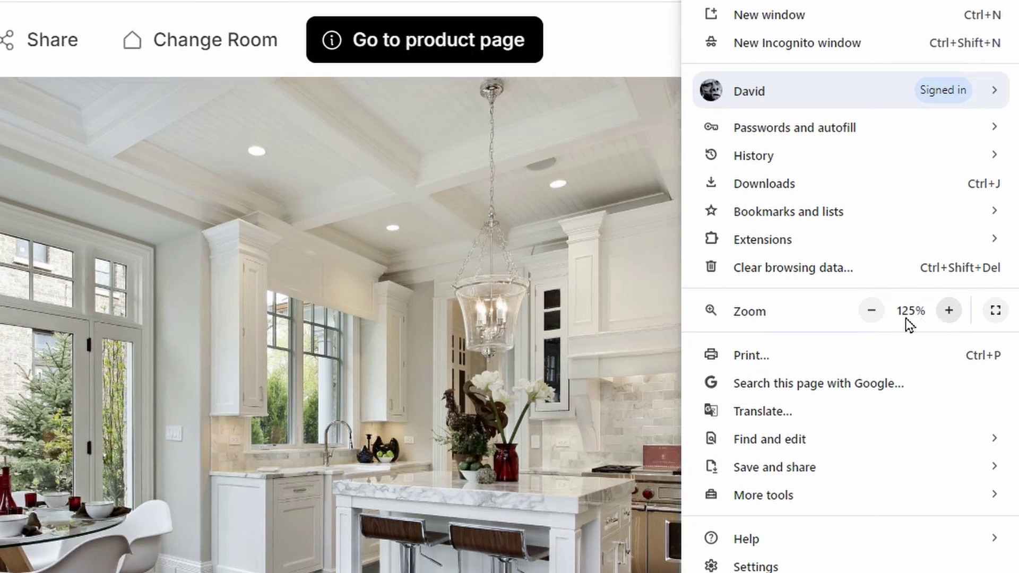
{"action": "left_click", "coordinate": [872, 311]}
{"action": "left_click", "coordinate": [872, 311]}
{"action": "key", "text": "Escape"}
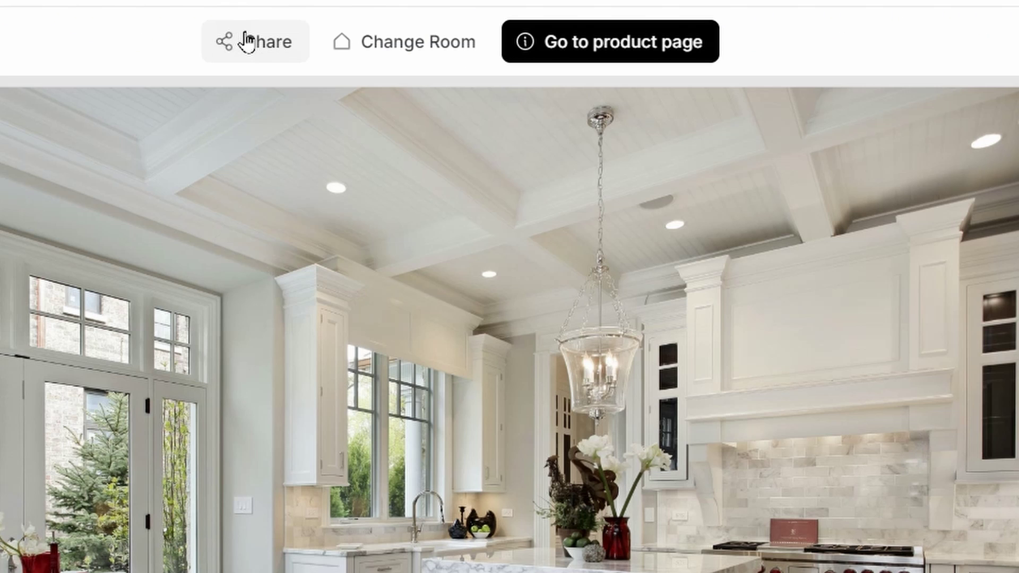
Step: Download the visualized kitchen room image via Share, saving it to the Desktop
{"action": "left_click", "coordinate": [460, 80]}
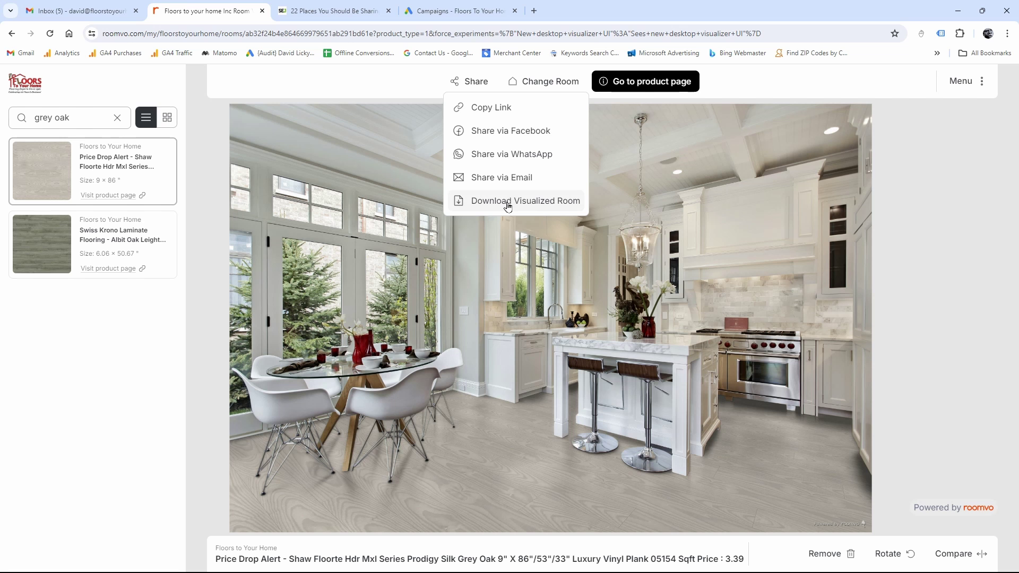
{"action": "left_click", "coordinate": [508, 201]}
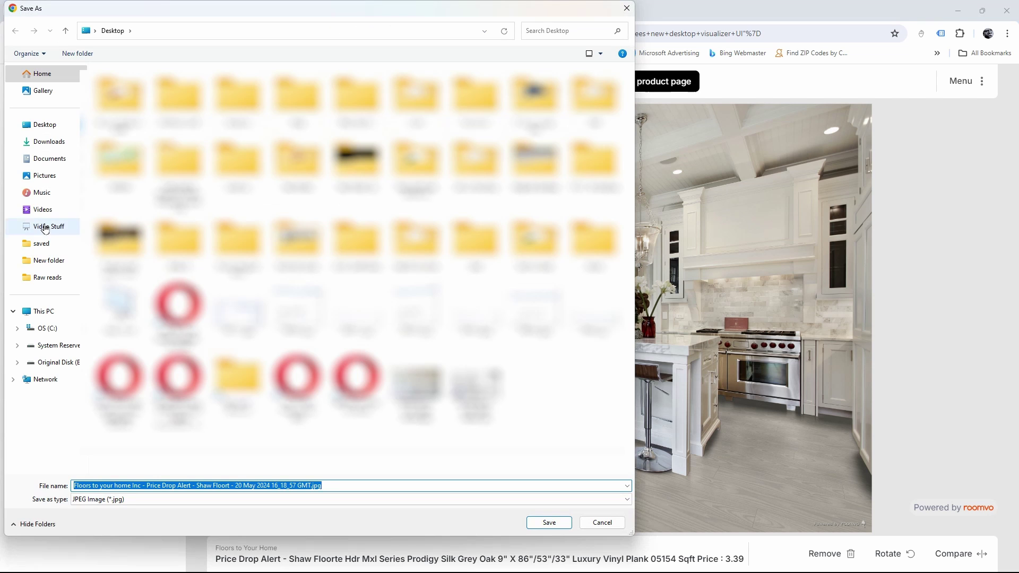
{"action": "left_click", "coordinate": [46, 127]}
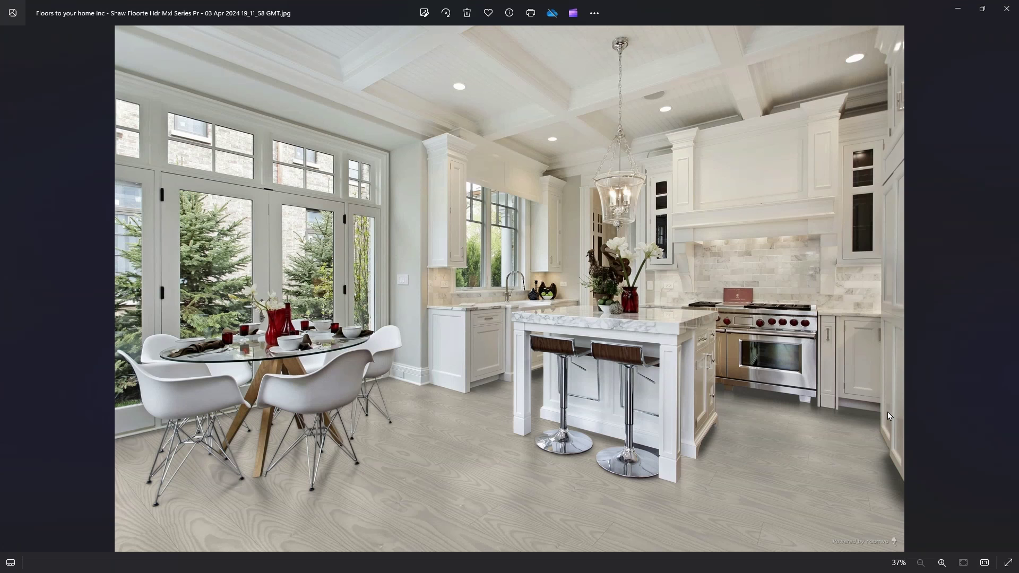
Step: Zoom the kitchen photo in to full size to inspect the floor
{"action": "left_click", "coordinate": [942, 562]}
{"action": "left_click", "coordinate": [942, 563]}
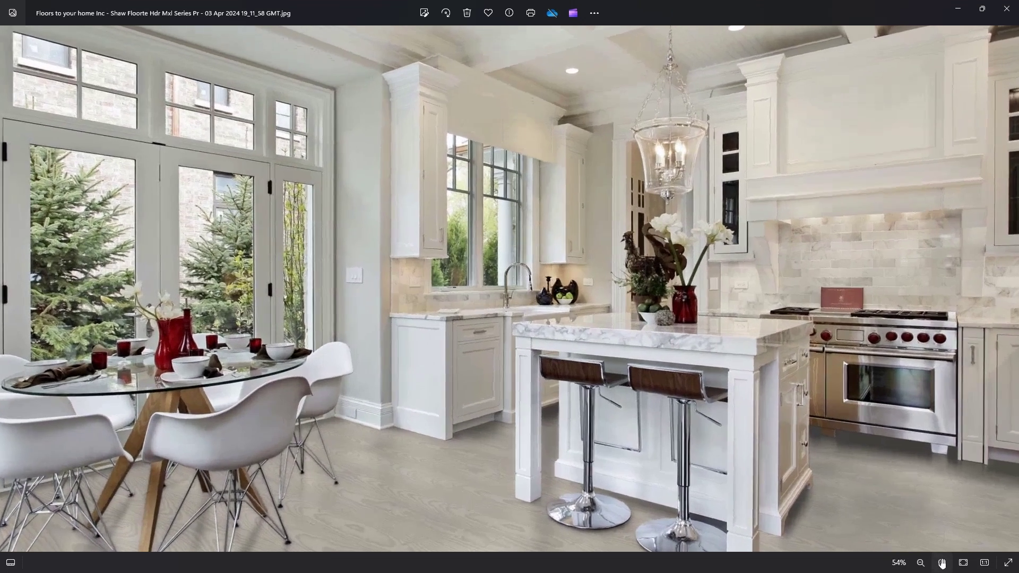
{"action": "left_click", "coordinate": [942, 563]}
{"action": "left_click", "coordinate": [942, 563]}
{"action": "left_click", "coordinate": [942, 563]}
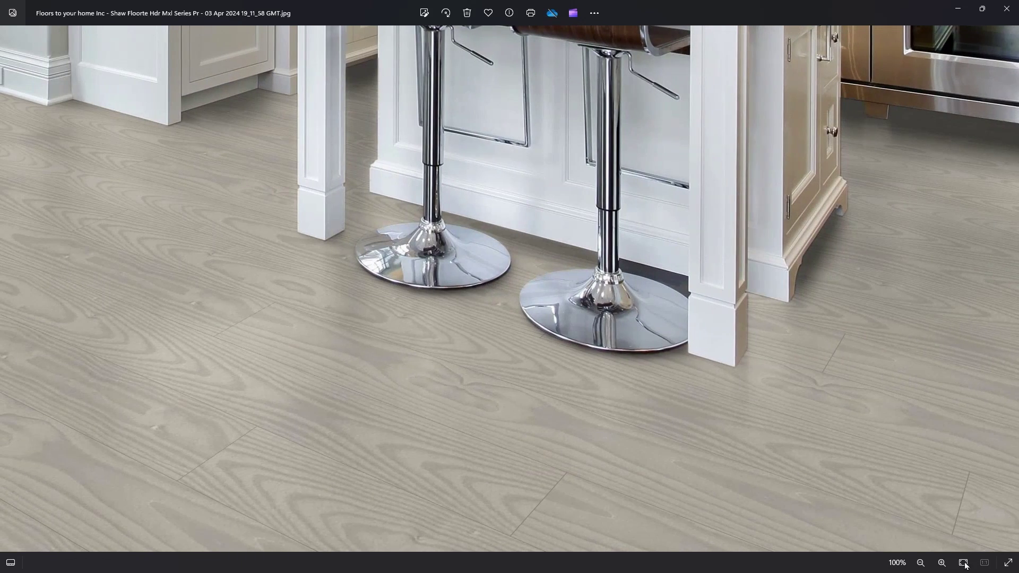
Step: Zoom back out to fit the whole kitchen, then close the Photos viewer
{"action": "left_click", "coordinate": [921, 564]}
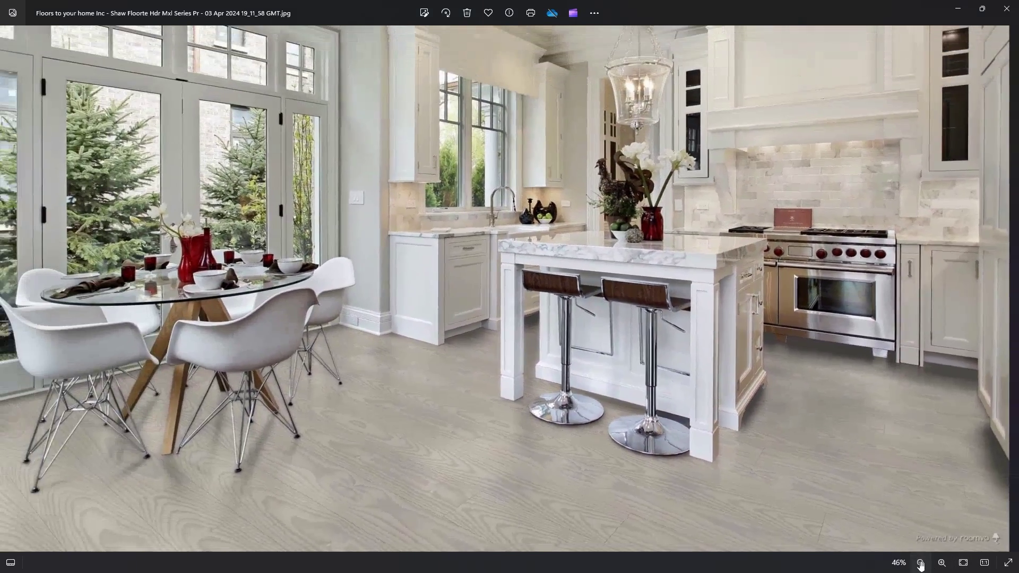
{"action": "left_click", "coordinate": [921, 562]}
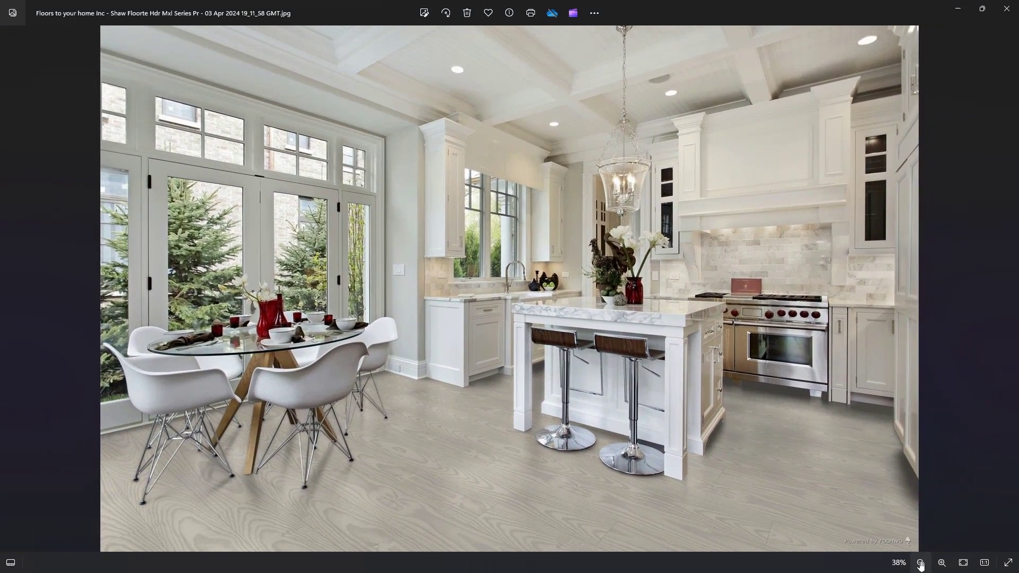
{"action": "left_click", "coordinate": [921, 564]}
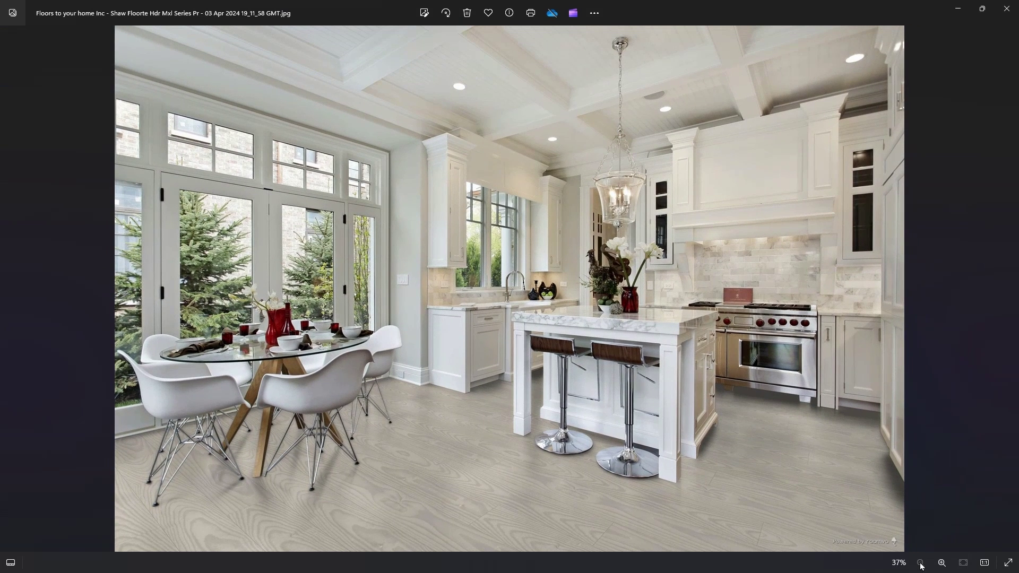
{"action": "left_click", "coordinate": [1007, 8]}
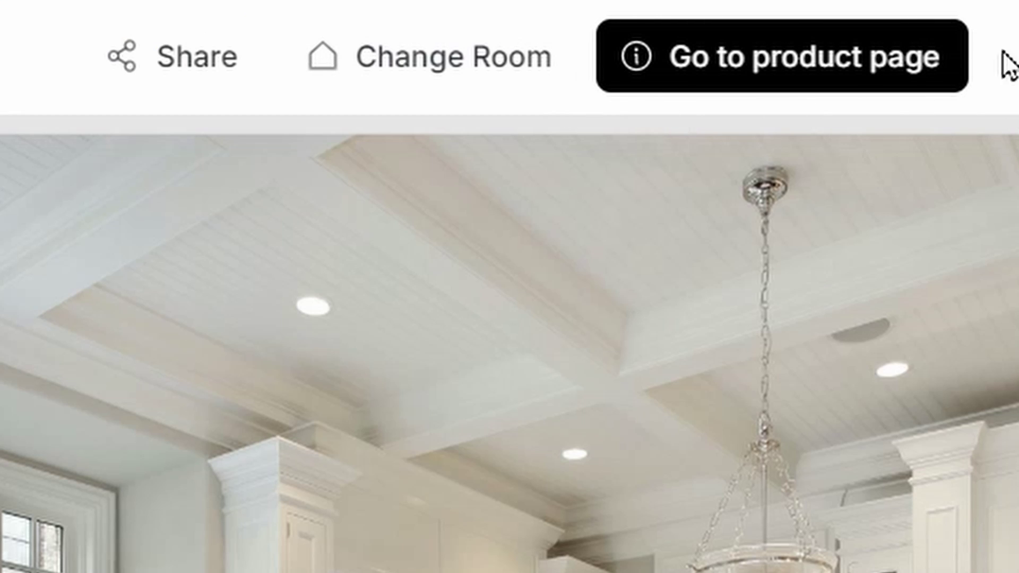
Step: Open the grey oak plank's product page and highlight its SKU and title plank sizes
{"action": "left_click", "coordinate": [796, 53]}
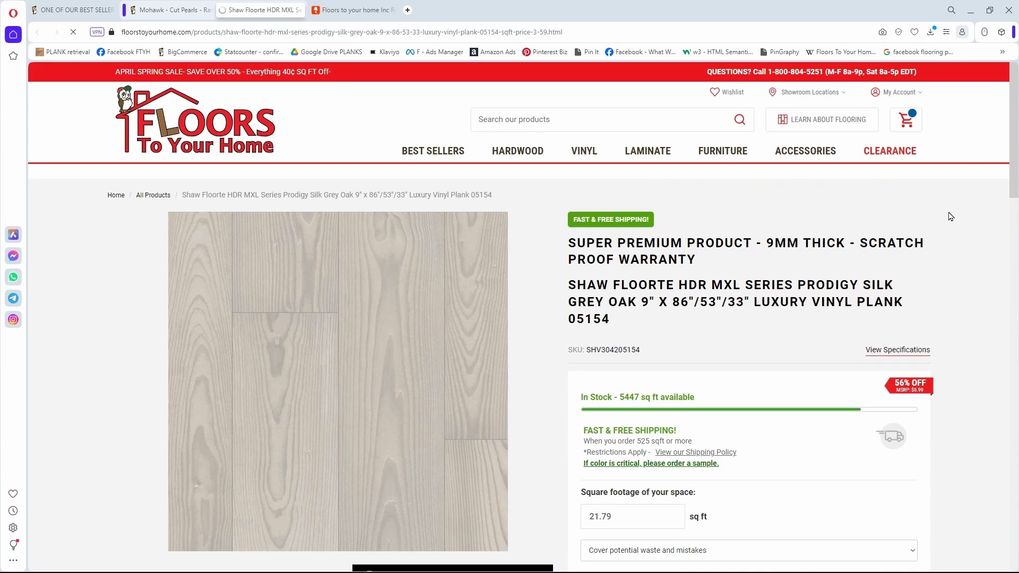
{"action": "left_click_drag", "start_coordinate": [650, 351], "coordinate": [581, 353]}
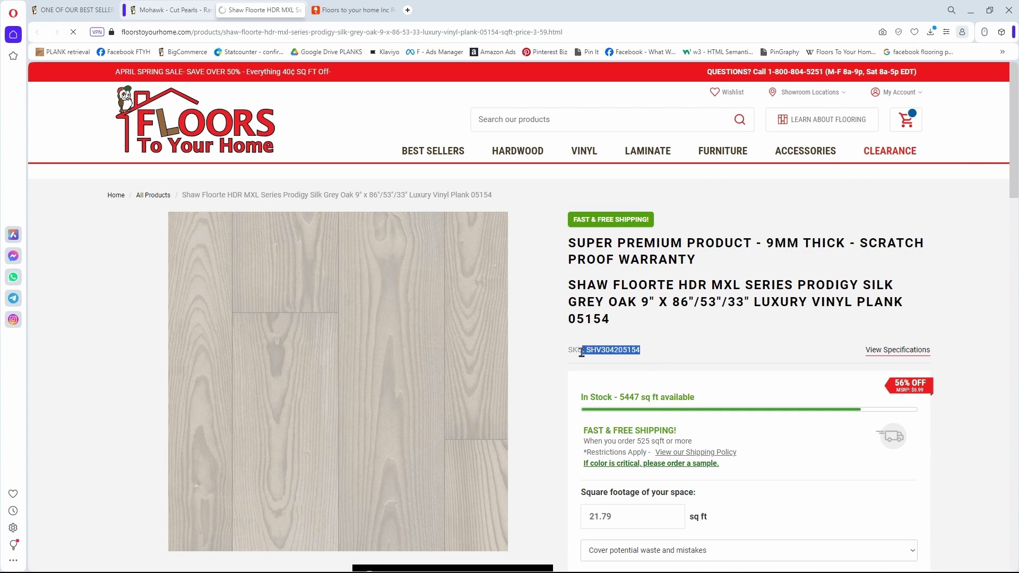
{"action": "left_click_drag", "start_coordinate": [638, 304], "coordinate": [746, 303]}
{"action": "left_click", "coordinate": [743, 334]}
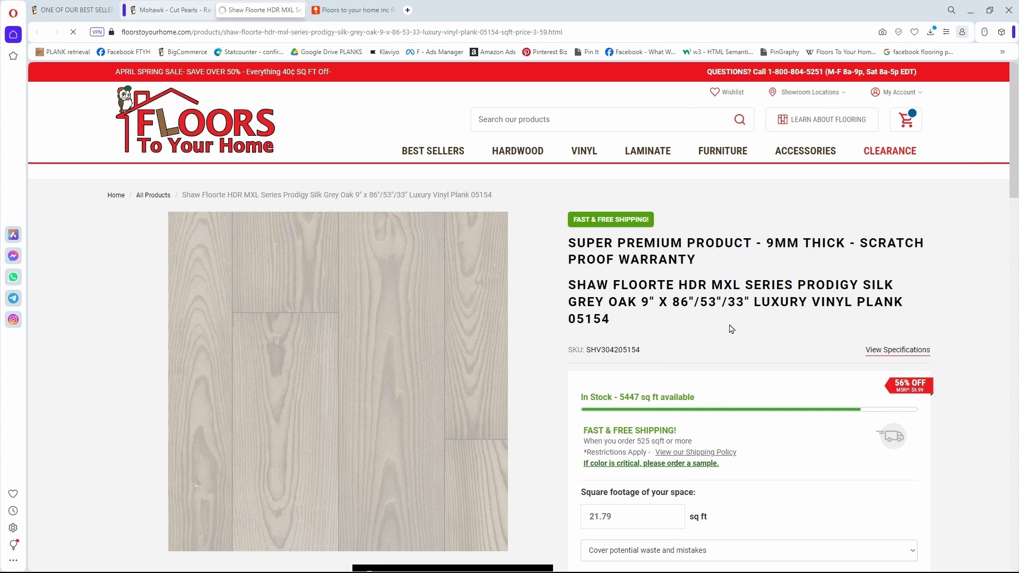
{"action": "left_click_drag", "start_coordinate": [672, 297], "coordinate": [762, 303]}
{"action": "left_click", "coordinate": [763, 334]}
Step: Highlight the 5447 sq ft stock figure and the Specifications table
{"action": "scroll", "coordinate": [620, 99], "scroll_direction": "down", "scroll_amount": 6}
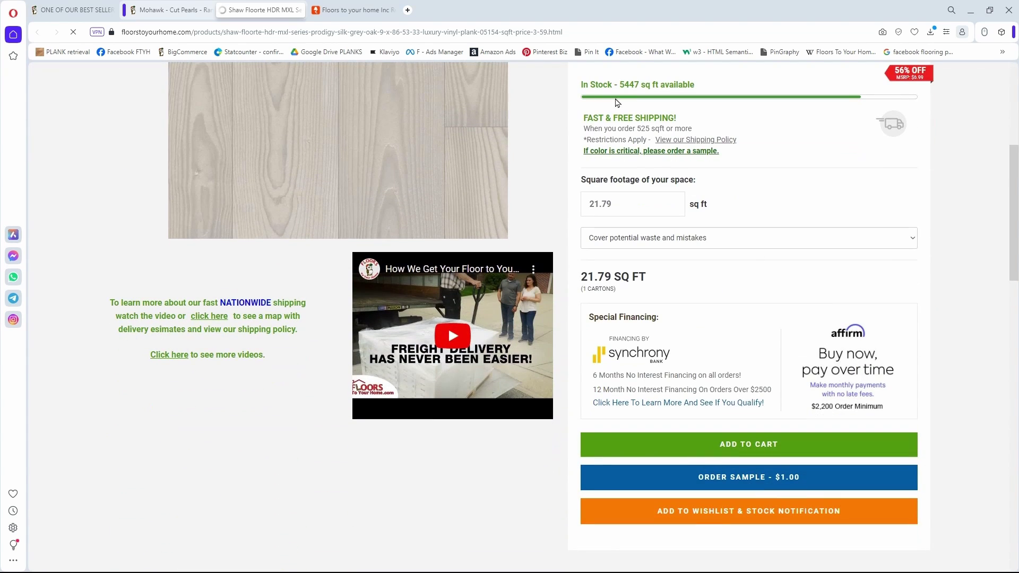
{"action": "double_click", "coordinate": [629, 85]}
{"action": "scroll", "coordinate": [1014, 203], "scroll_direction": "up", "scroll_amount": 2}
{"action": "scroll", "coordinate": [1014, 204], "scroll_direction": "down", "scroll_amount": 4}
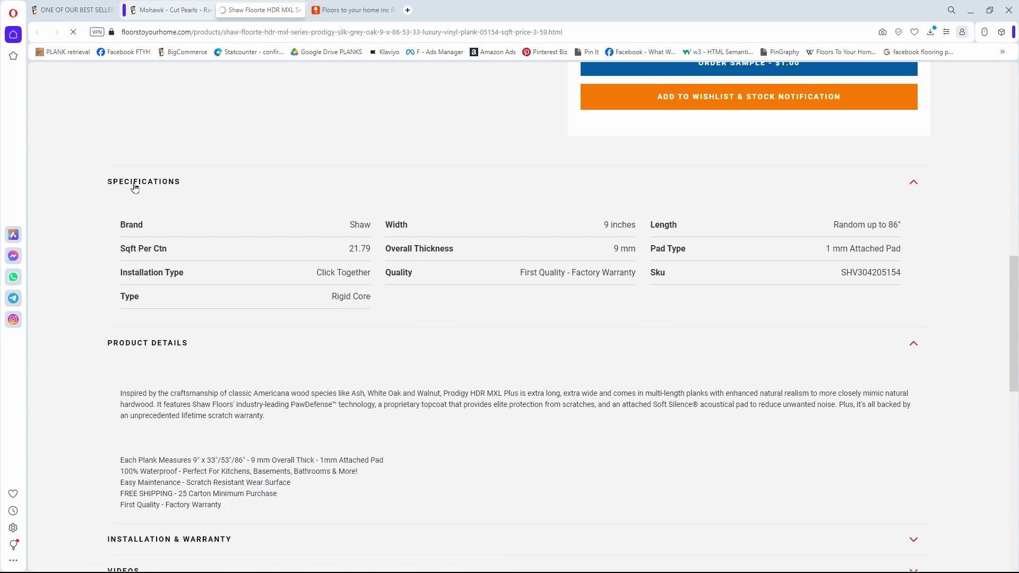
{"action": "left_click_drag", "start_coordinate": [107, 183], "coordinate": [552, 320]}
{"action": "left_click", "coordinate": [995, 281]}
{"action": "scroll", "coordinate": [1009, 282], "scroll_direction": "down", "scroll_amount": 5}
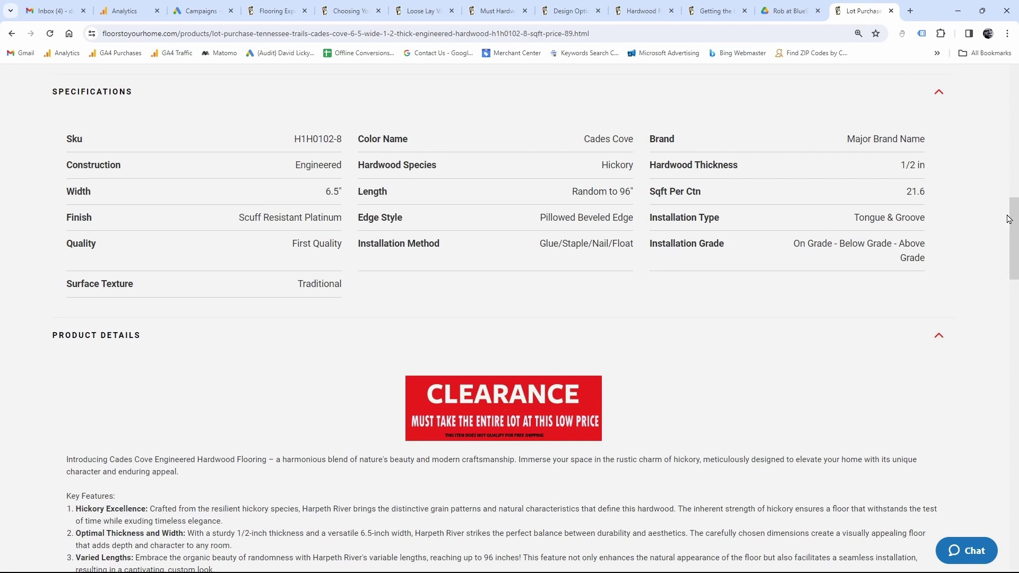
Step: Expand the Installation & Warranty section and highlight the warranty description
{"action": "left_click_drag", "start_coordinate": [1013, 212], "coordinate": [979, 303]}
{"action": "left_click", "coordinate": [233, 494]}
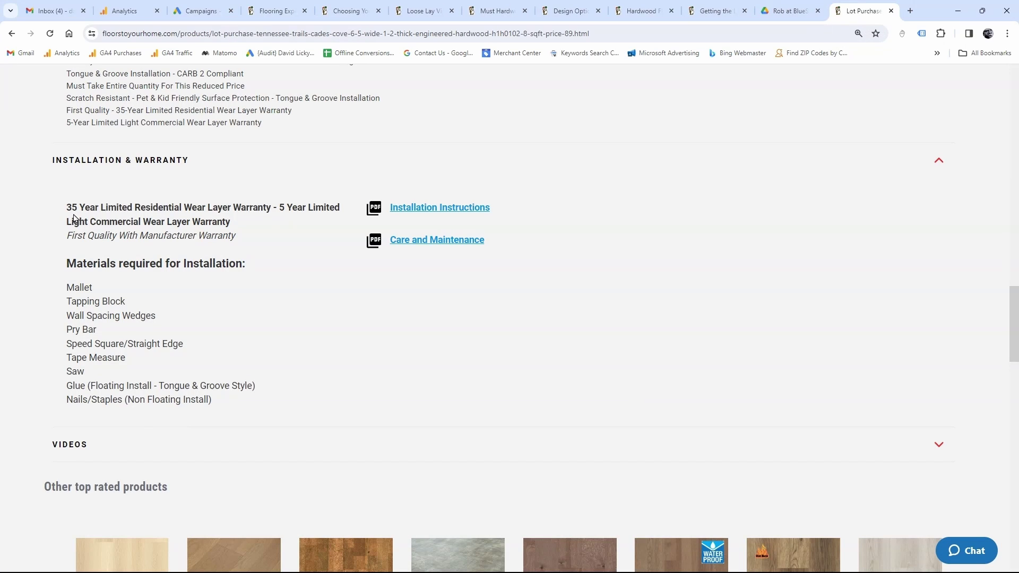
{"action": "left_click_drag", "start_coordinate": [69, 207], "coordinate": [268, 207]}
{"action": "left_click", "coordinate": [295, 221]}
Step: Return to the top of the Mohawk Cut Pearls page and launch See This In My Room
{"action": "left_click_drag", "start_coordinate": [1012, 344], "coordinate": [1013, 355]}
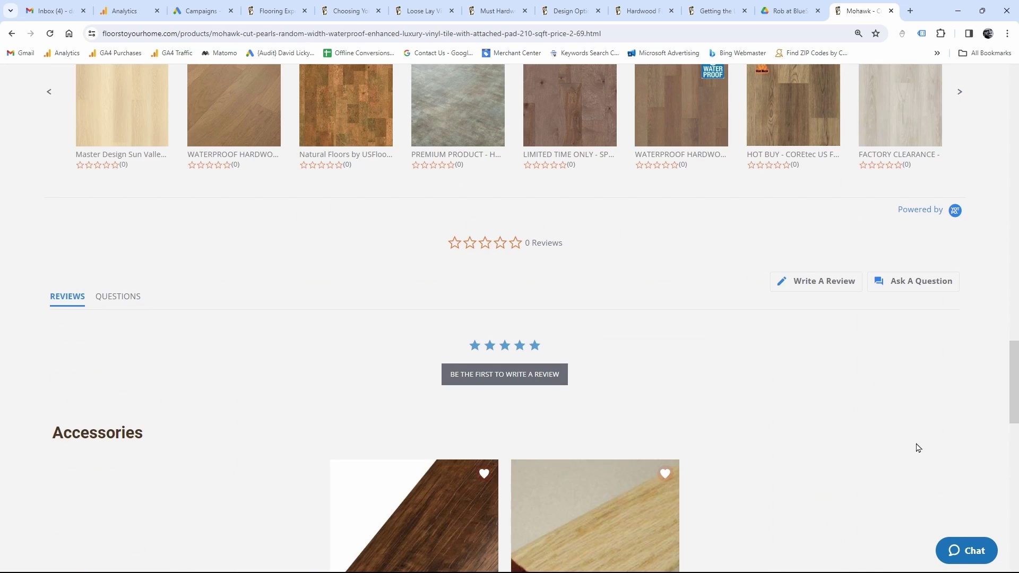
{"action": "left_click_drag", "start_coordinate": [1014, 385], "coordinate": [1017, 354]}
{"action": "scroll", "coordinate": [1018, 355], "scroll_direction": "up", "scroll_amount": 2}
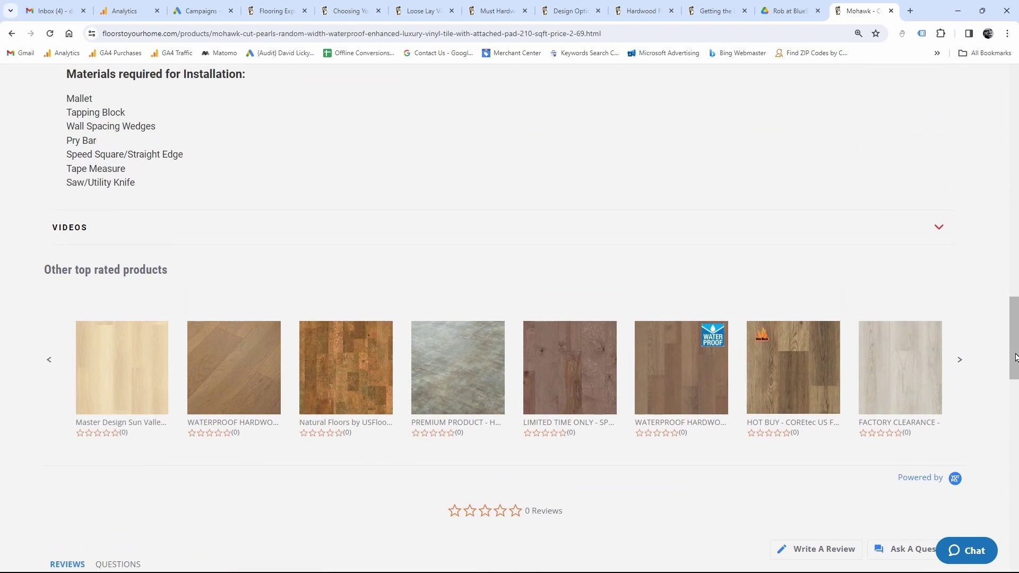
{"action": "left_click_drag", "start_coordinate": [1014, 365], "coordinate": [1014, 155]}
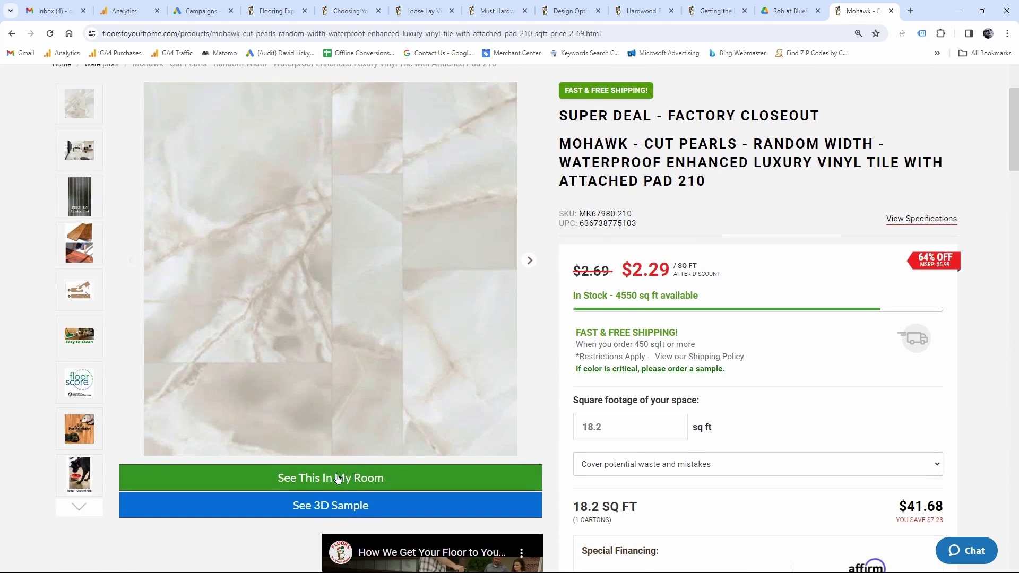
{"action": "left_click", "coordinate": [326, 487]}
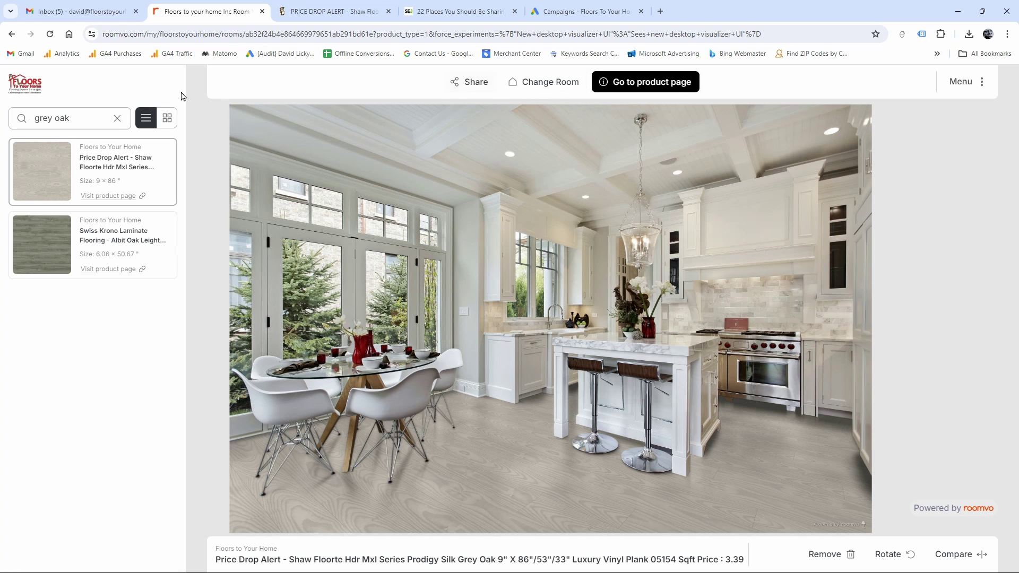
Step: Clear the 'grey oak' search so the full flooring catalogue is listed
{"action": "left_click", "coordinate": [117, 118]}
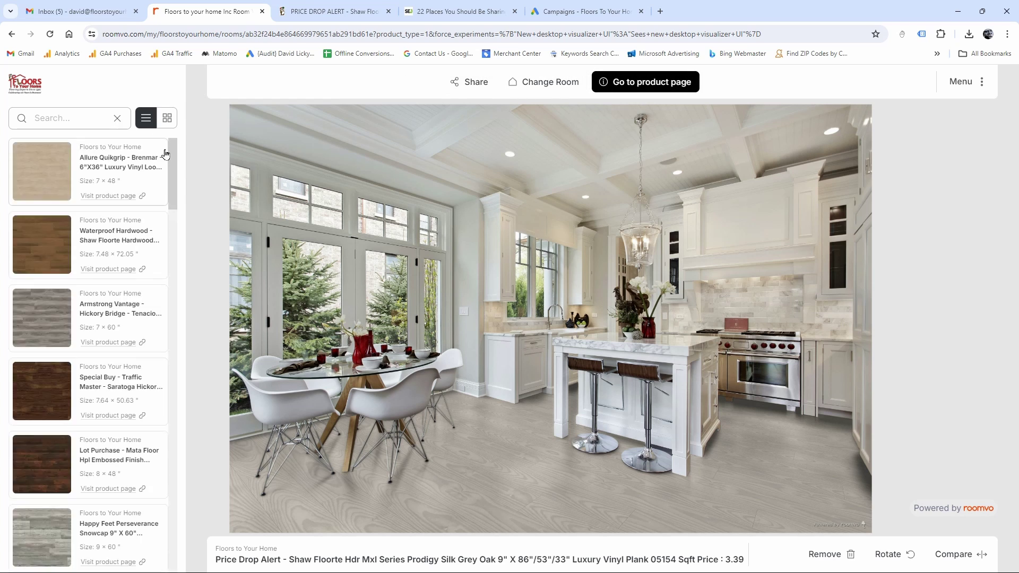
{"action": "mouse_move", "coordinate": [173, 154]}
{"action": "left_mouse_down"}
{"action": "mouse_move", "coordinate": [169, 505]}
{"action": "mouse_move", "coordinate": [171, 161]}
{"action": "left_mouse_up"}
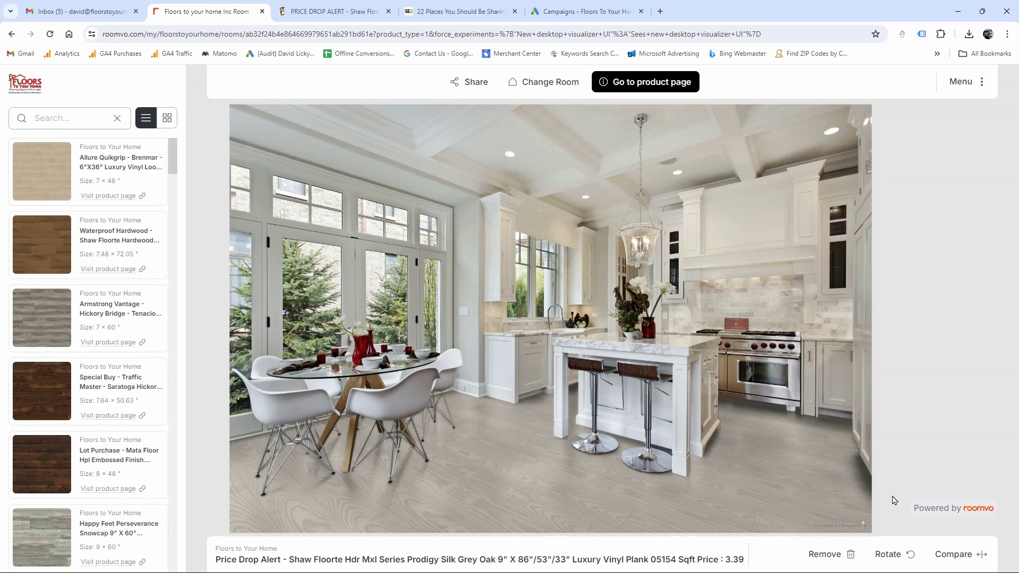